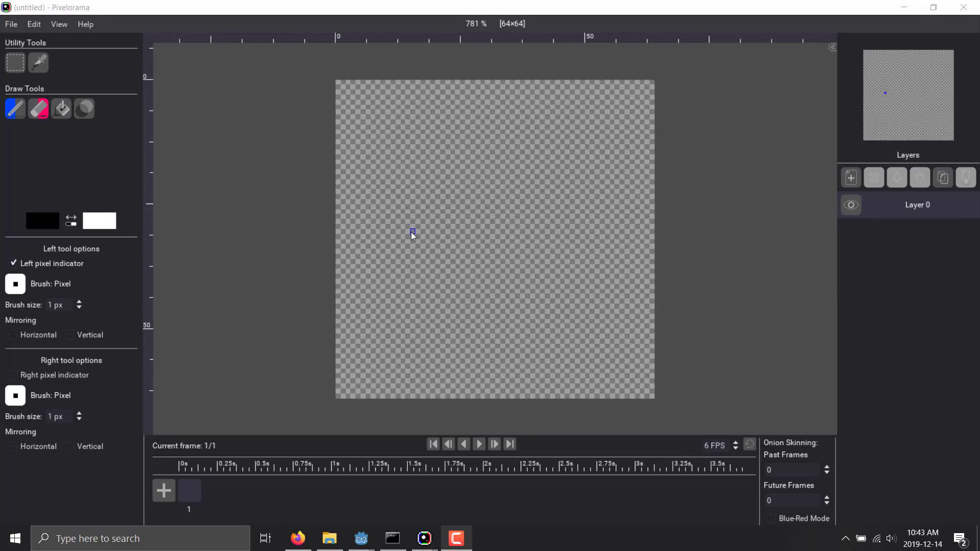
Step: Change the left tool's brush from Pixel to the circle_blended brush
{"action": "left_click", "coordinate": [15, 285]}
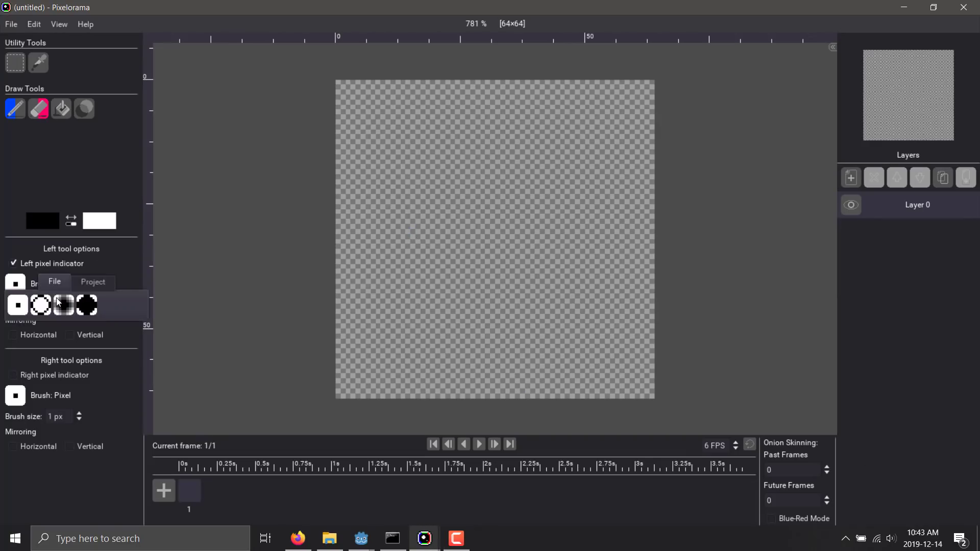
{"action": "left_click", "coordinate": [64, 305]}
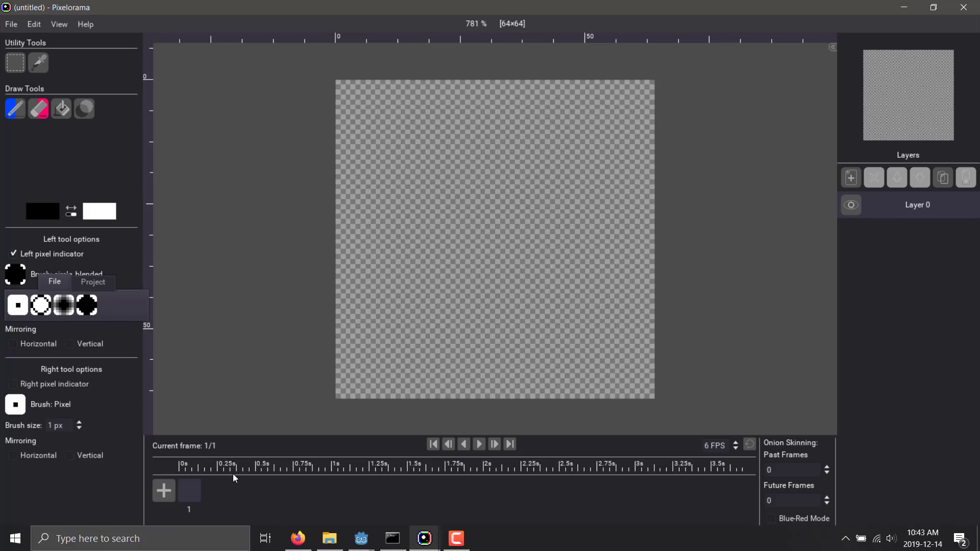
Step: Add new frames and draw a black blob near the top of frame 1
{"action": "left_click", "coordinate": [164, 491]}
{"action": "left_click", "coordinate": [164, 491]}
{"action": "left_click", "coordinate": [164, 491]}
{"action": "left_click", "coordinate": [164, 491]}
{"action": "left_click", "coordinate": [164, 491]}
{"action": "left_click", "coordinate": [163, 491]}
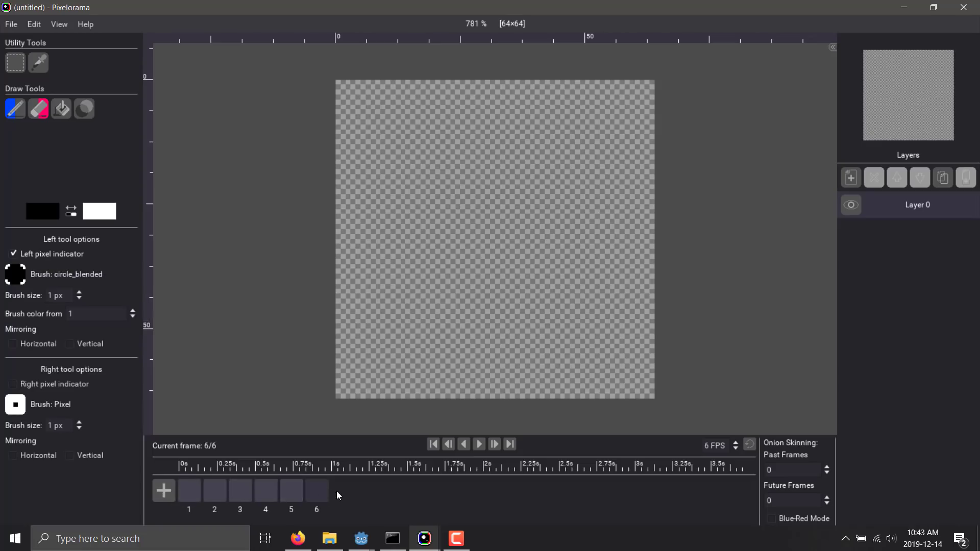
{"action": "left_click", "coordinate": [189, 491]}
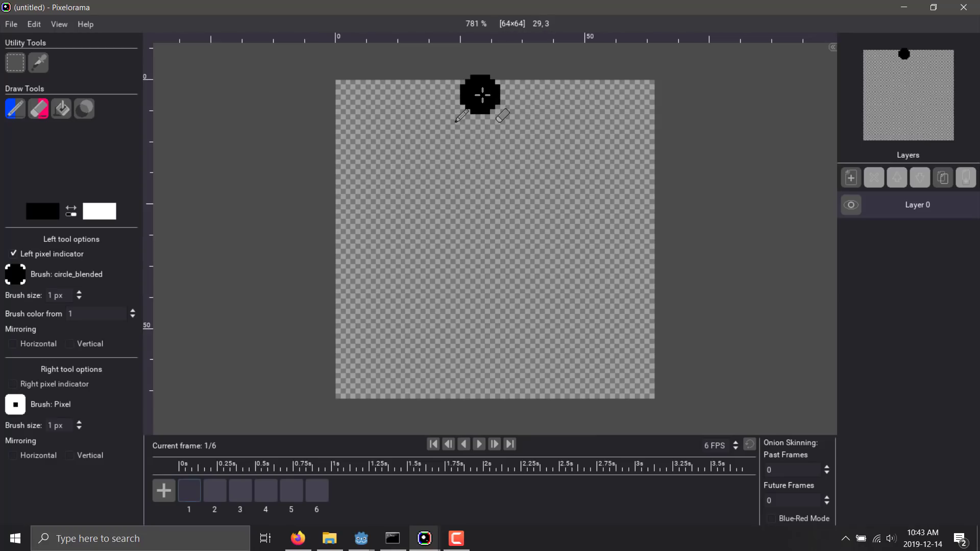
{"action": "mouse_move", "coordinate": [490, 88]}
{"action": "left_mouse_down"}
{"action": "mouse_move", "coordinate": [438, 149]}
{"action": "mouse_move", "coordinate": [507, 109]}
{"action": "mouse_move", "coordinate": [447, 178]}
{"action": "mouse_move", "coordinate": [462, 240]}
{"action": "mouse_move", "coordinate": [490, 180]}
{"action": "left_mouse_up"}
Step: Paint the blob progressively lower on frames 2, 3 and 4
{"action": "left_click", "coordinate": [214, 490]}
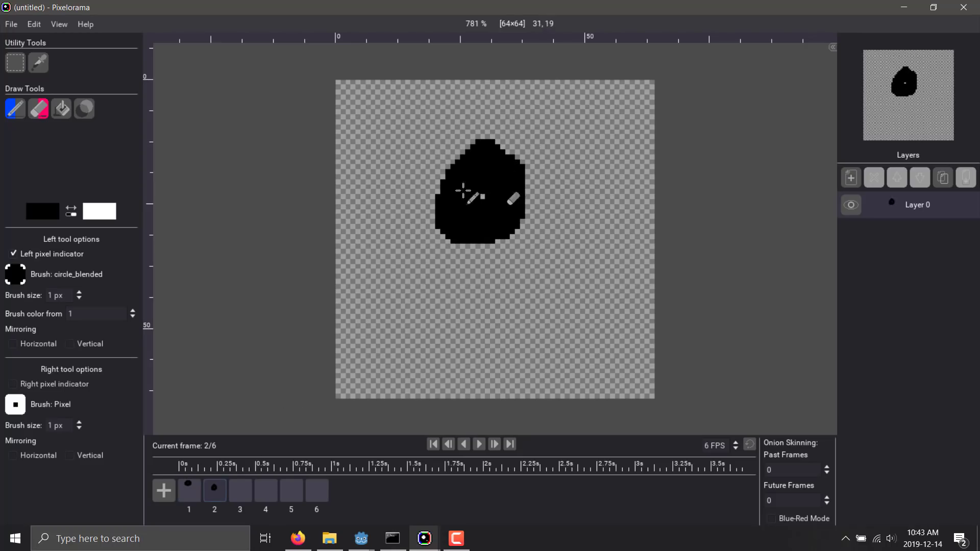
{"action": "left_click", "coordinate": [240, 491]}
{"action": "mouse_move", "coordinate": [477, 261]}
{"action": "left_mouse_down"}
{"action": "mouse_move", "coordinate": [477, 328]}
{"action": "mouse_move", "coordinate": [483, 259]}
{"action": "left_mouse_up"}
{"action": "left_click", "coordinate": [265, 490]}
{"action": "mouse_move", "coordinate": [476, 328]}
{"action": "left_mouse_down"}
{"action": "mouse_move", "coordinate": [485, 330]}
{"action": "mouse_move", "coordinate": [470, 393]}
{"action": "mouse_move", "coordinate": [519, 349]}
{"action": "mouse_move", "coordinate": [471, 356]}
{"action": "mouse_move", "coordinate": [489, 358]}
{"action": "mouse_move", "coordinate": [495, 400]}
{"action": "mouse_move", "coordinate": [540, 390]}
{"action": "mouse_move", "coordinate": [526, 359]}
{"action": "left_mouse_up"}
Step: On frame 6, stamp the blob at the bottom and spread it into a flat mound
{"action": "left_click", "coordinate": [291, 491]}
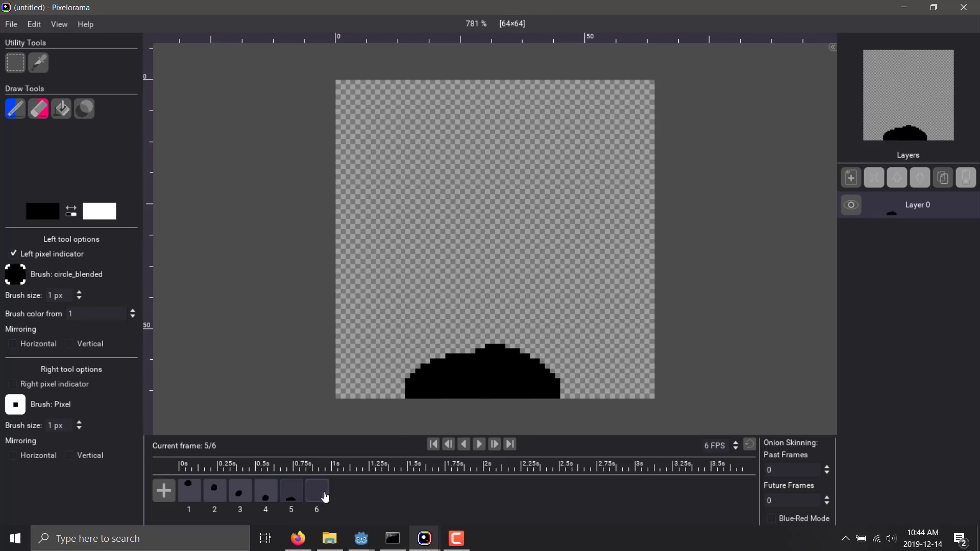
{"action": "left_click", "coordinate": [317, 491]}
{"action": "left_click", "coordinate": [384, 388]}
{"action": "mouse_move", "coordinate": [385, 388]}
{"action": "left_mouse_down"}
{"action": "mouse_move", "coordinate": [576, 388]}
{"action": "mouse_move", "coordinate": [433, 360]}
{"action": "left_mouse_up"}
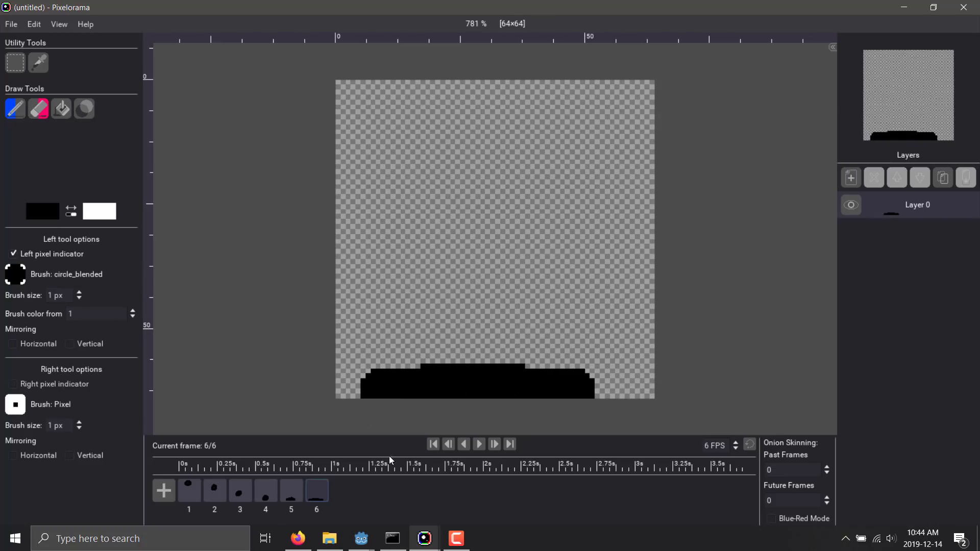
Step: Play the animation from frame 1 and set onion-skin future frames to 6
{"action": "left_click", "coordinate": [435, 444]}
{"action": "left_click", "coordinate": [479, 445]}
{"action": "double_click", "coordinate": [828, 498]}
{"action": "left_click", "coordinate": [827, 498]}
Step: Replay the animation from the start and raise onion-skin past frames to 5
{"action": "left_click", "coordinate": [433, 446]}
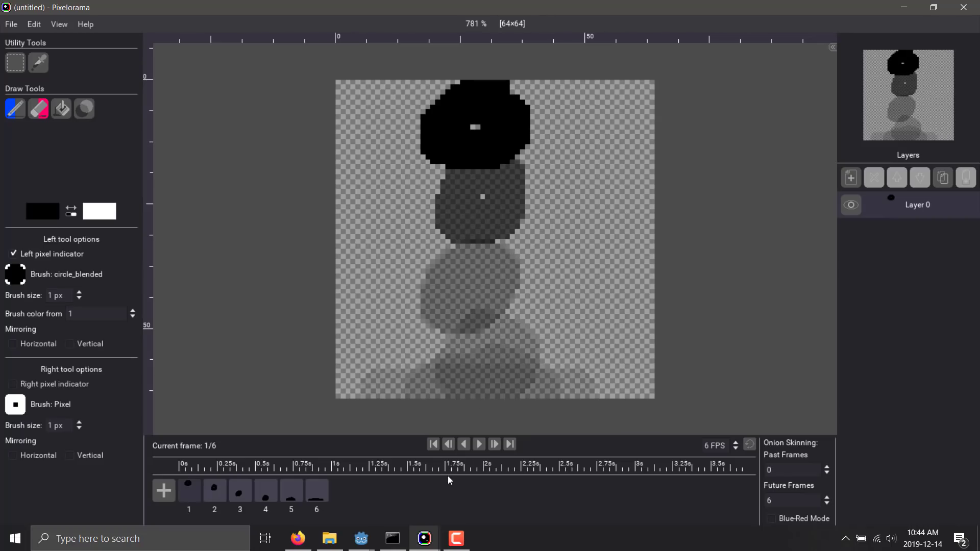
{"action": "left_click", "coordinate": [479, 444]}
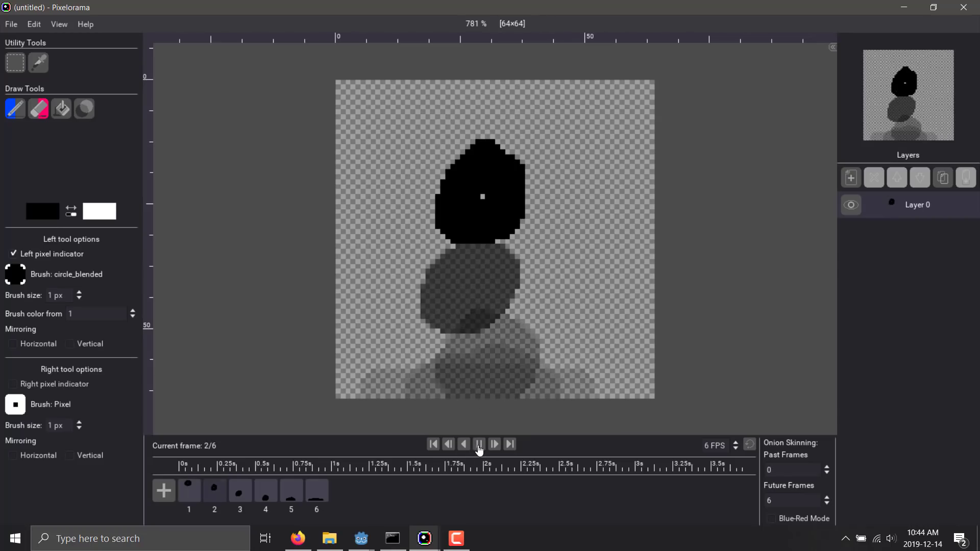
{"action": "left_click", "coordinate": [827, 468]}
{"action": "left_click", "coordinate": [827, 467]}
{"action": "left_click", "coordinate": [827, 468]}
{"action": "left_click", "coordinate": [827, 468]}
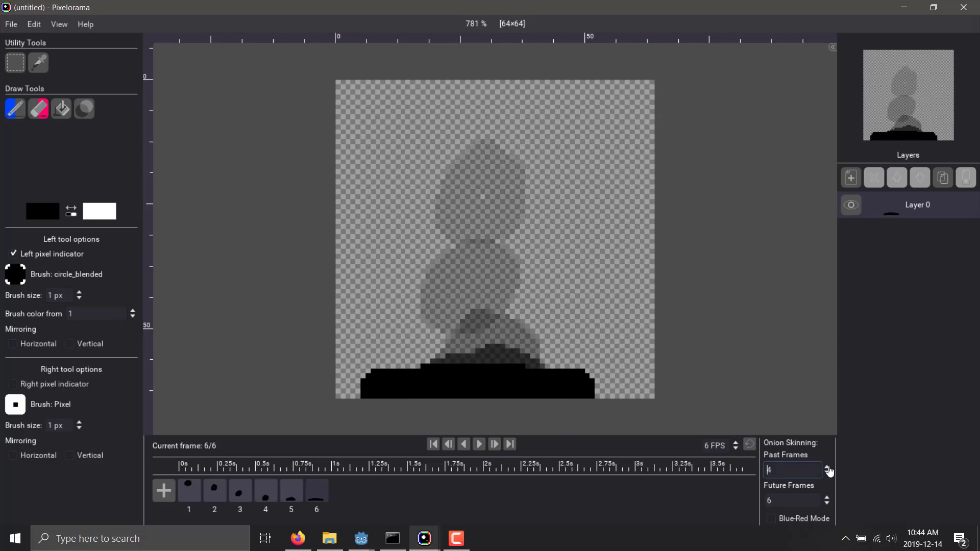
{"action": "left_click", "coordinate": [827, 468]}
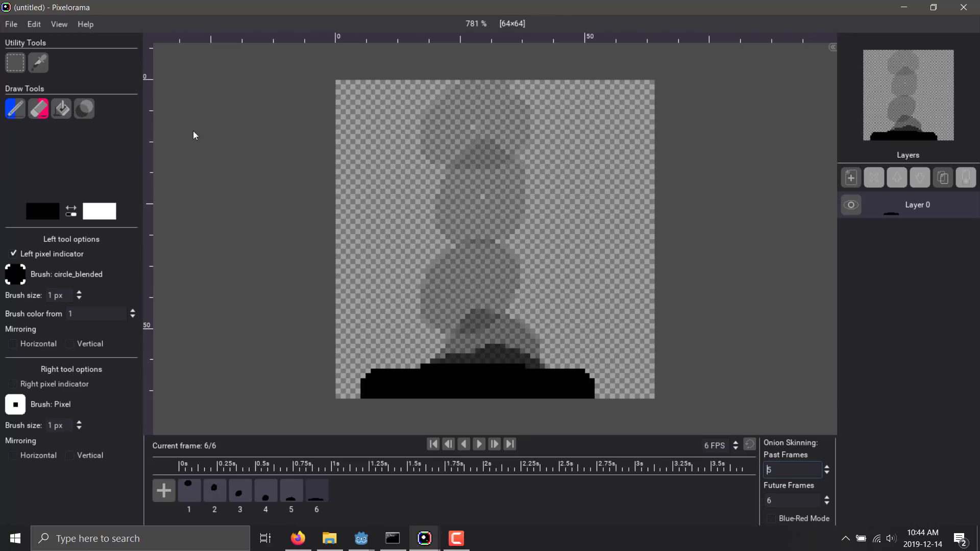
Step: Open File > Export PNG and cancel the Export Sprite dialog without exporting
{"action": "left_click", "coordinate": [11, 24]}
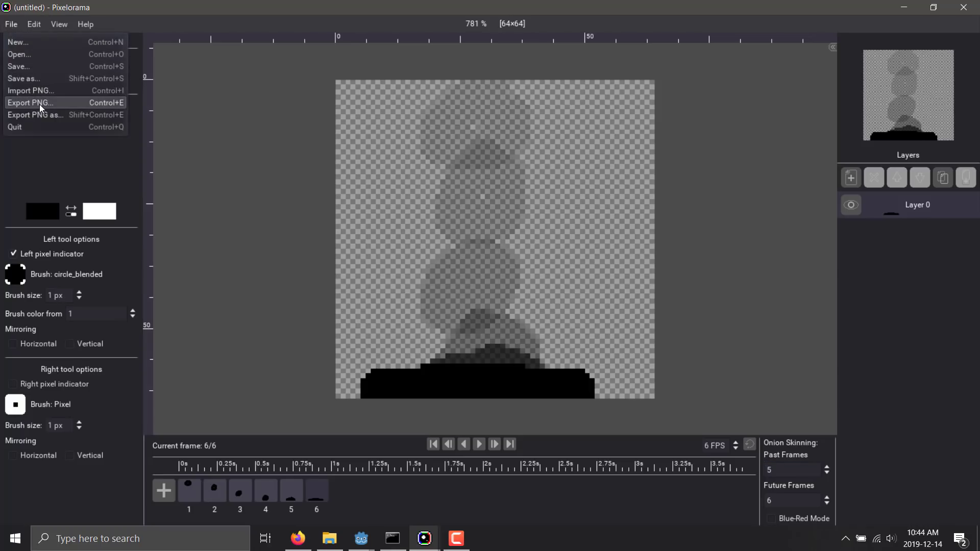
{"action": "left_click", "coordinate": [50, 116]}
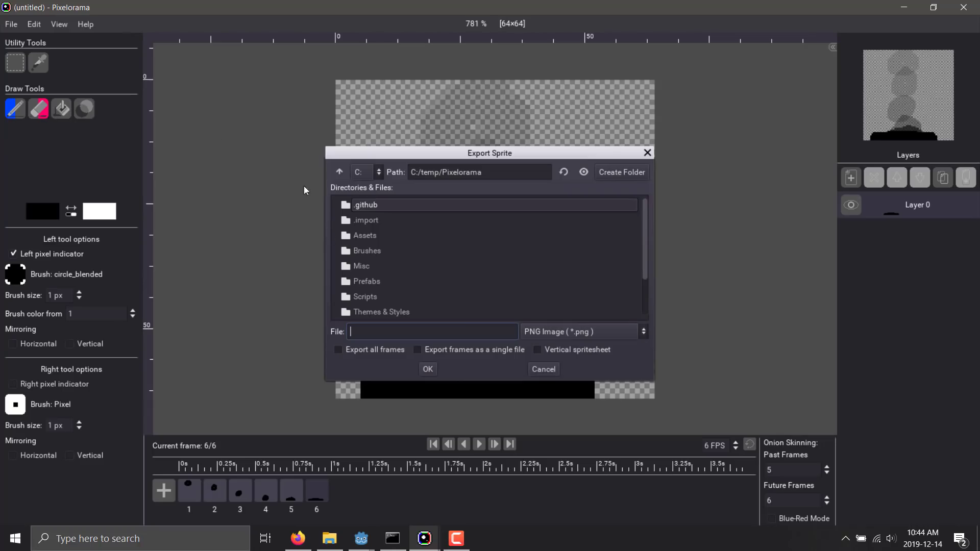
{"action": "left_click", "coordinate": [544, 369]}
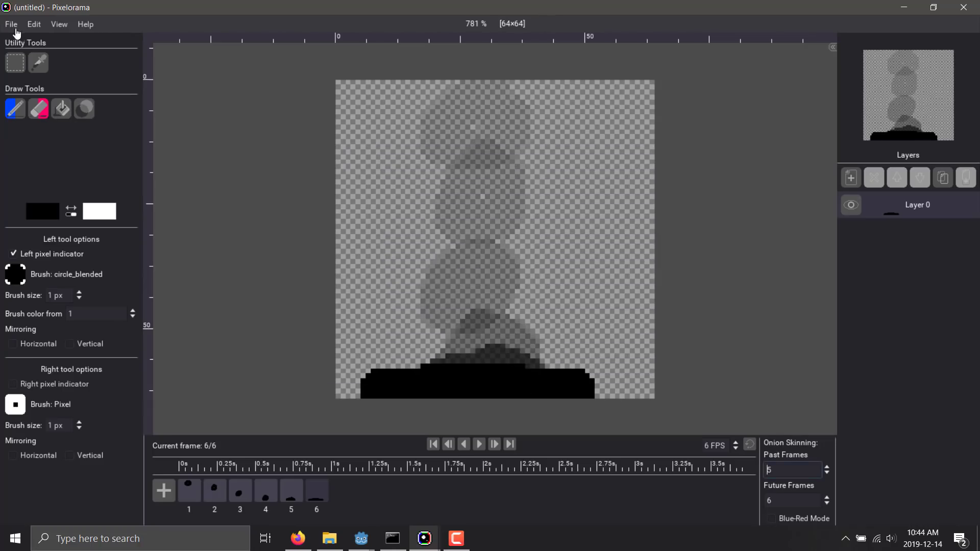
Step: Paint a black dot on frame 6, undo it, and repaint it higher up
{"action": "left_click", "coordinate": [11, 24]}
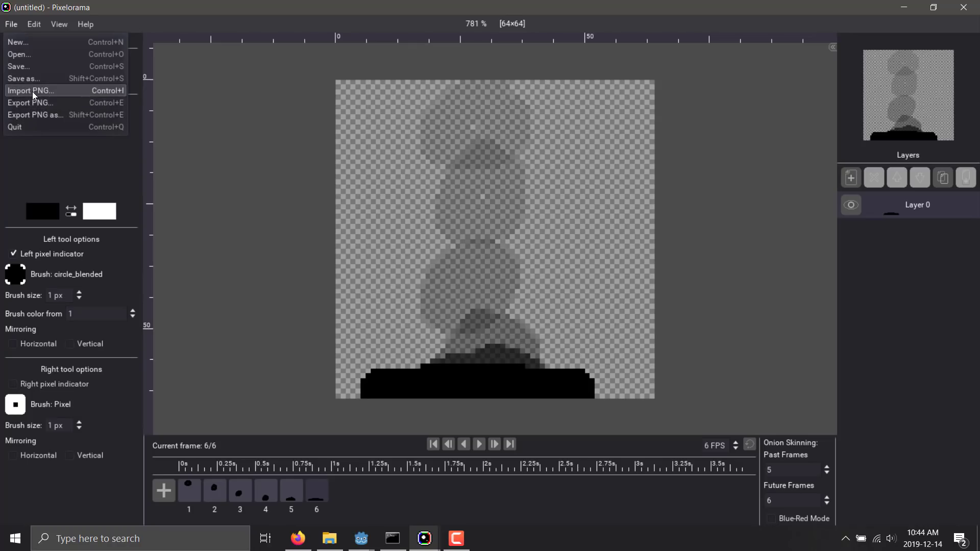
{"action": "left_click", "coordinate": [548, 187]}
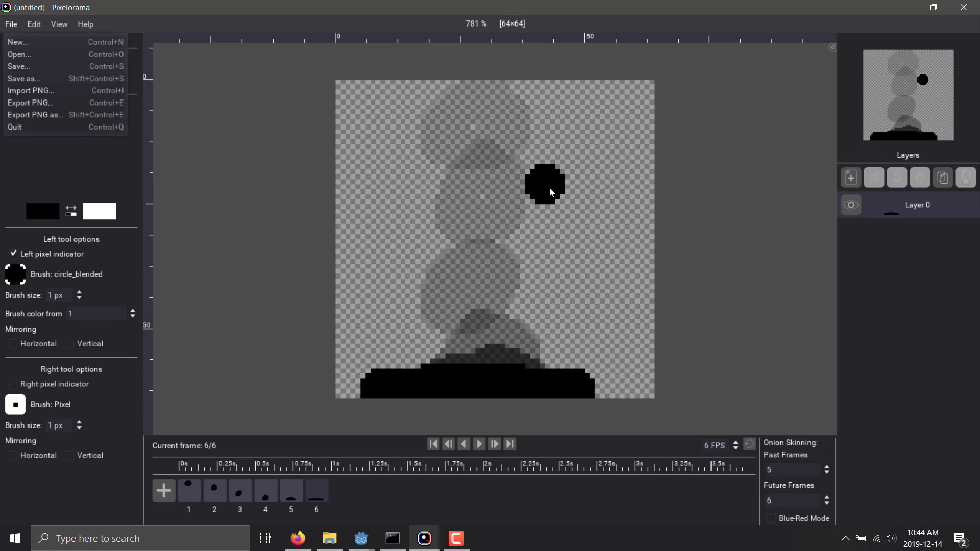
{"action": "key", "text": "ctrl+z"}
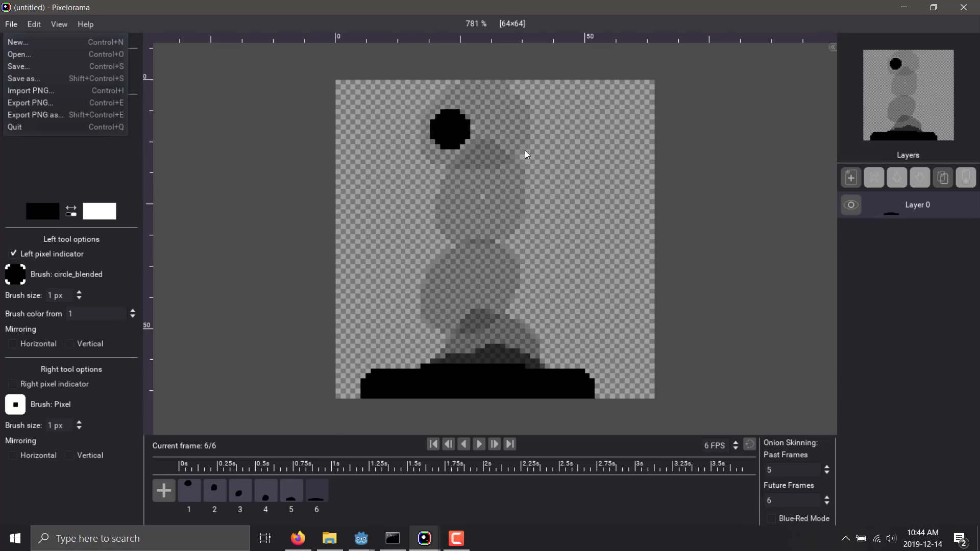
{"action": "left_click", "coordinate": [520, 154]}
Step: Try repainting the dot lower and near the canvas centre, then undo it
{"action": "key", "text": "ctrl+z"}
{"action": "left_click", "coordinate": [520, 231]}
{"action": "key", "text": "ctrl+z"}
{"action": "left_click", "coordinate": [483, 224]}
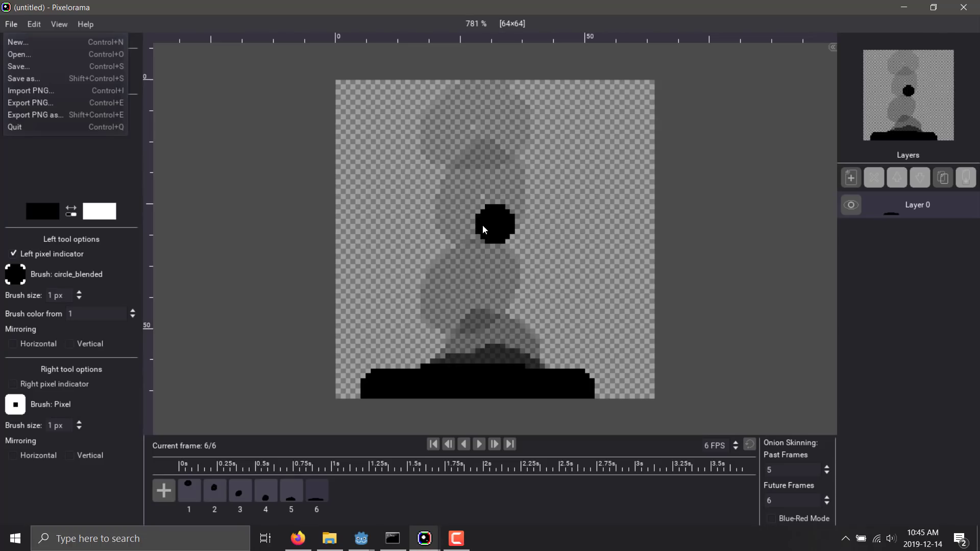
{"action": "scroll", "coordinate": [482, 225], "scroll_direction": "up", "scroll_amount": 5}
{"action": "scroll", "coordinate": [482, 225], "scroll_direction": "down", "scroll_amount": 5}
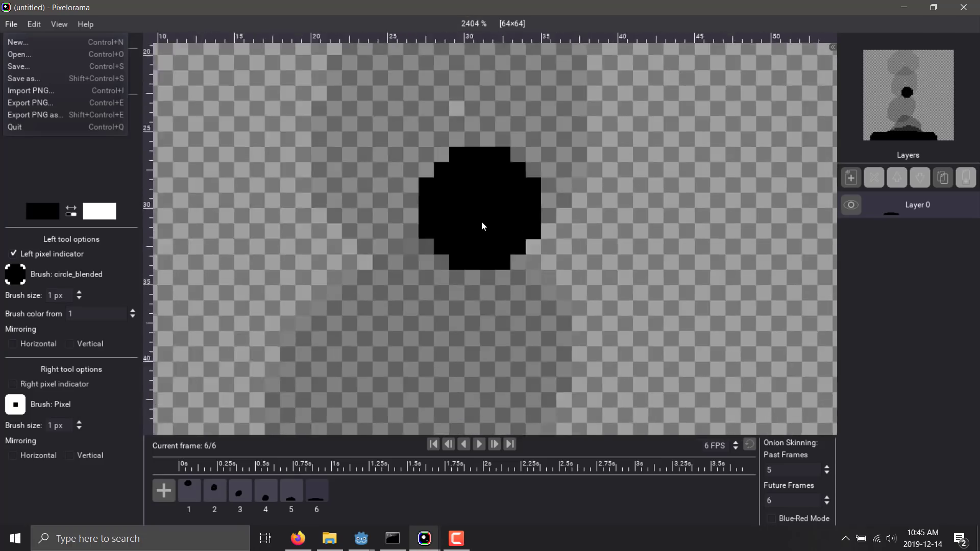
{"action": "key", "text": "ctrl+z"}
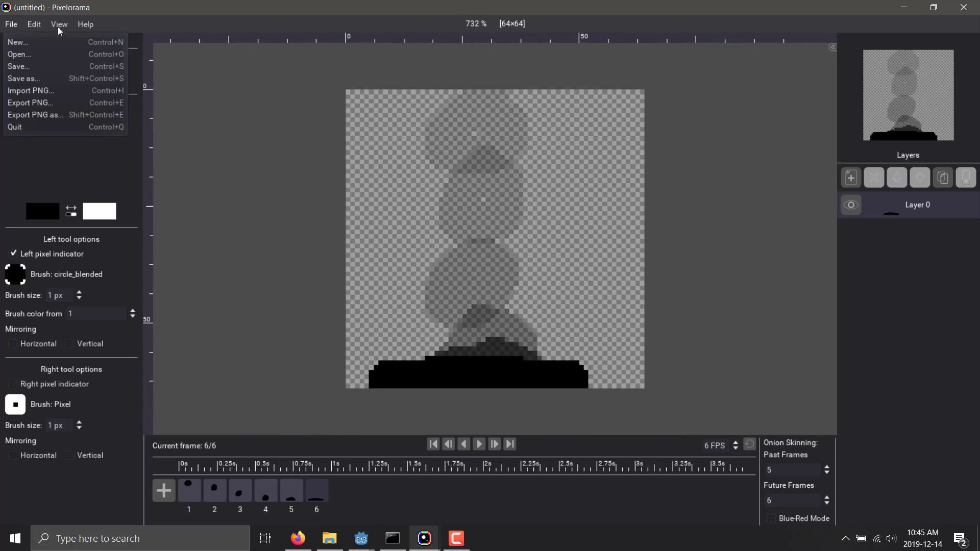
Step: Turn on the pixel grid and paint a wide black bar across frame 6's middle
{"action": "left_click", "coordinate": [59, 28]}
{"action": "left_click", "coordinate": [59, 26]}
{"action": "left_click", "coordinate": [64, 56]}
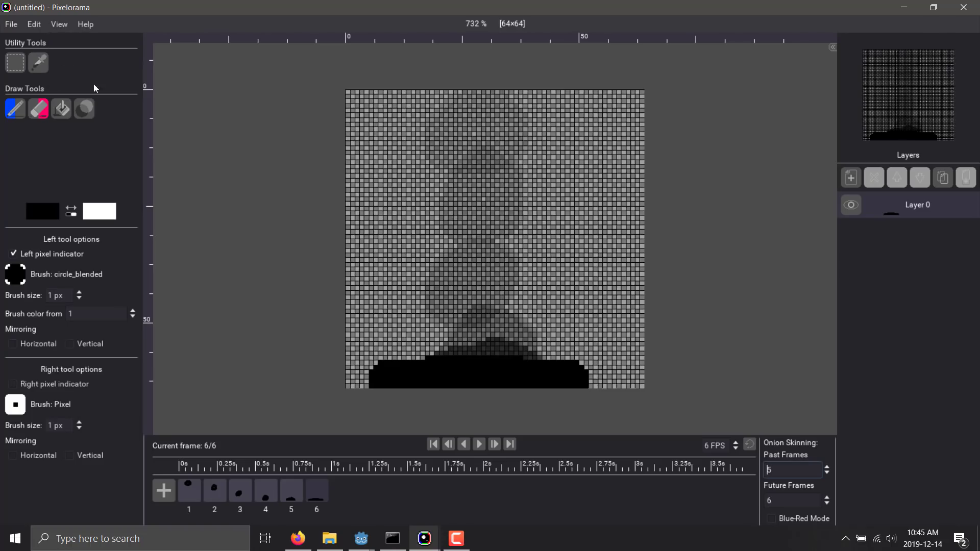
{"action": "left_click", "coordinate": [452, 210]}
{"action": "scroll", "coordinate": [453, 210], "scroll_direction": "up", "scroll_amount": 6}
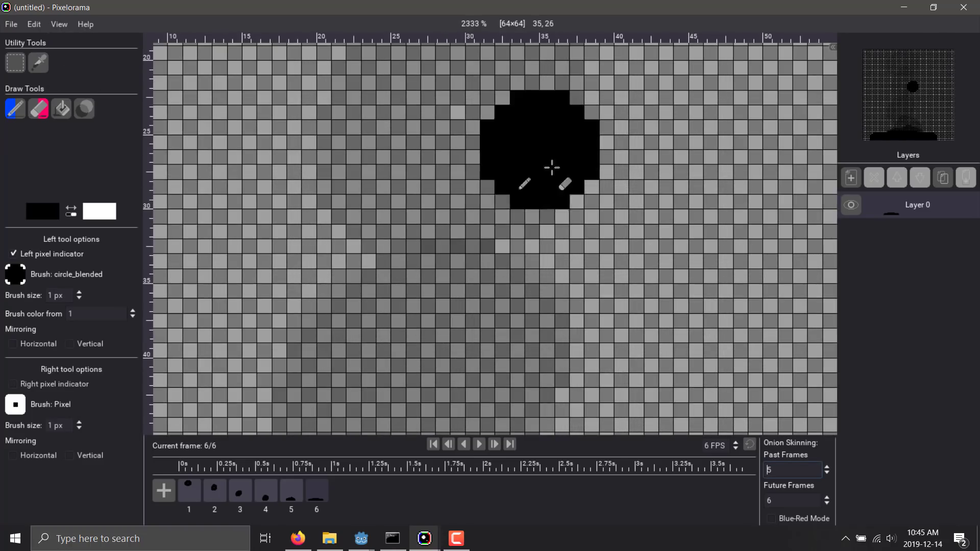
{"action": "left_click_drag", "start_coordinate": [656, 212], "coordinate": [462, 213]}
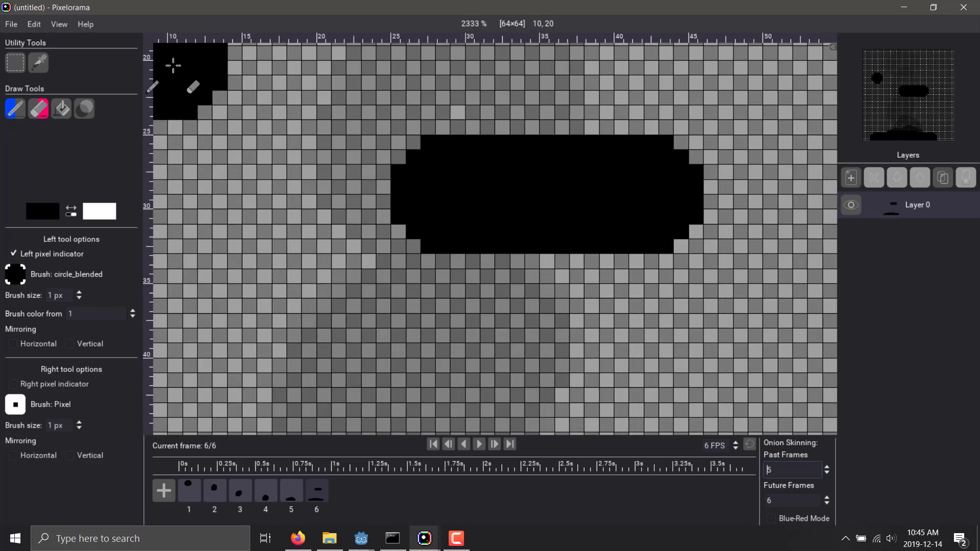
{"action": "right_click", "coordinate": [233, 488]}
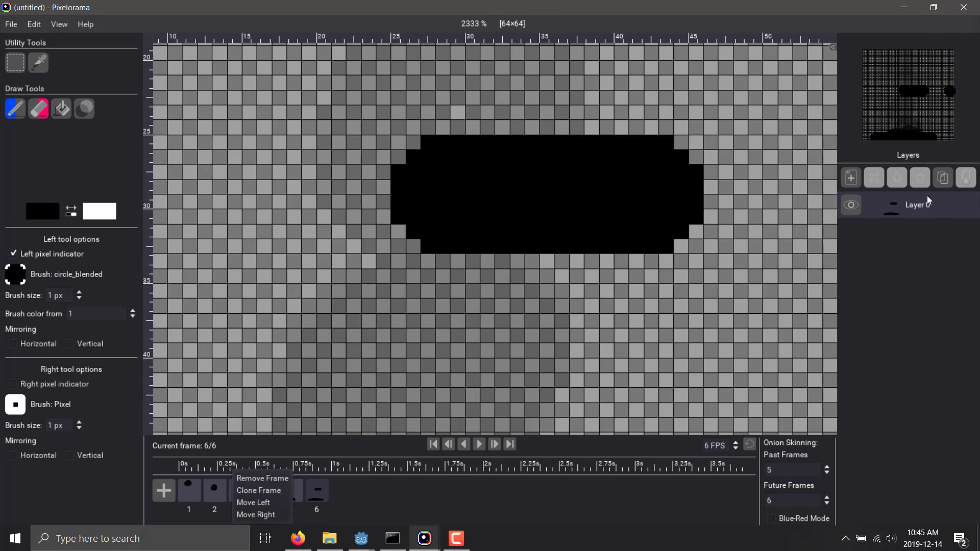
{"action": "left_click", "coordinate": [926, 249]}
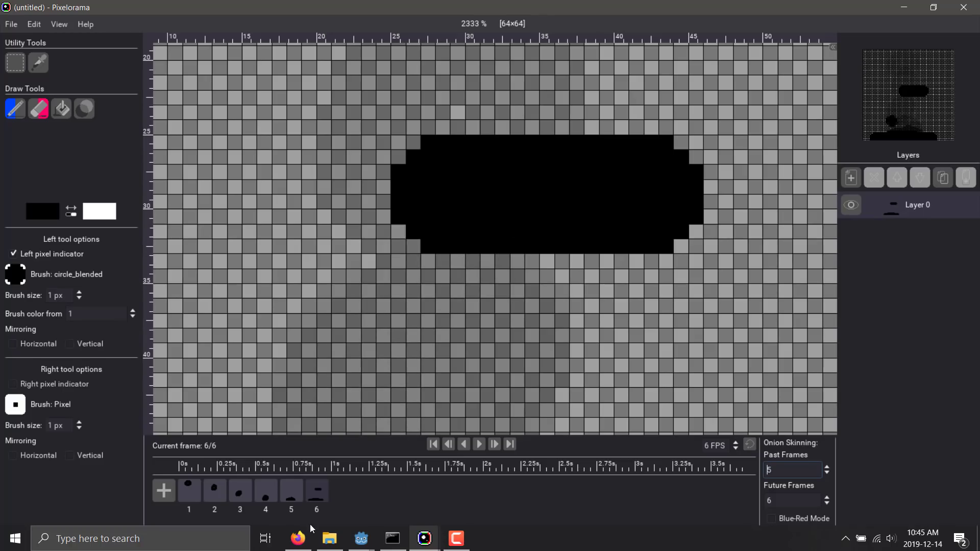
Step: Switch to the other Pixelorama window and sketch a freehand black figure on the blank canvas
{"action": "mouse_move", "coordinate": [303, 539]}
{"action": "left_click", "coordinate": [306, 490]}
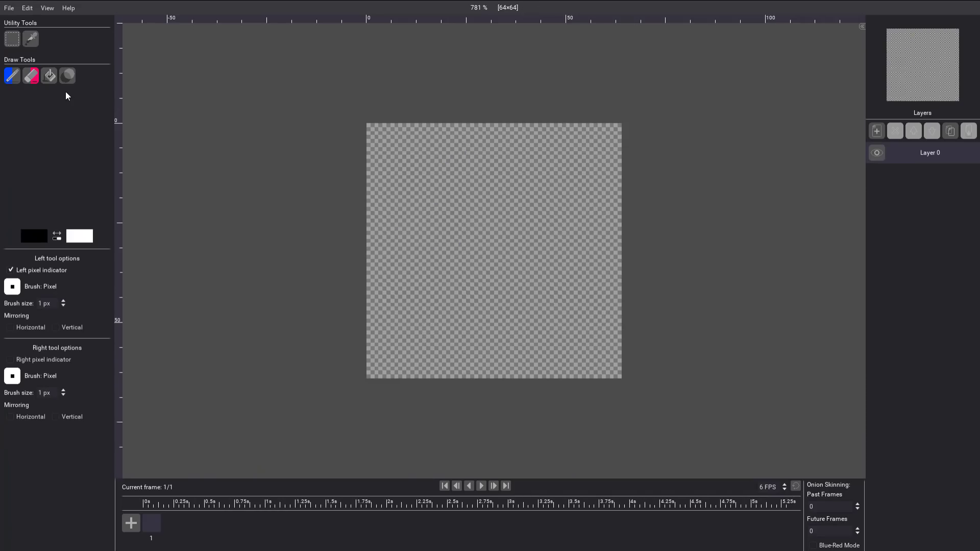
{"action": "mouse_move", "coordinate": [485, 141]}
{"action": "left_mouse_down"}
{"action": "mouse_move", "coordinate": [421, 189]}
{"action": "mouse_move", "coordinate": [534, 129]}
{"action": "mouse_move", "coordinate": [421, 194]}
{"action": "mouse_move", "coordinate": [519, 204]}
{"action": "mouse_move", "coordinate": [492, 192]}
{"action": "mouse_move", "coordinate": [456, 312]}
{"action": "mouse_move", "coordinate": [513, 217]}
{"action": "mouse_move", "coordinate": [553, 301]}
{"action": "mouse_move", "coordinate": [443, 288]}
{"action": "mouse_move", "coordinate": [431, 224]}
{"action": "mouse_move", "coordinate": [428, 246]}
{"action": "mouse_move", "coordinate": [596, 214]}
{"action": "mouse_move", "coordinate": [613, 233]}
{"action": "mouse_move", "coordinate": [397, 250]}
{"action": "mouse_move", "coordinate": [411, 228]}
{"action": "mouse_move", "coordinate": [462, 229]}
{"action": "mouse_move", "coordinate": [481, 263]}
{"action": "mouse_move", "coordinate": [478, 328]}
{"action": "mouse_move", "coordinate": [415, 372]}
{"action": "mouse_move", "coordinate": [426, 288]}
{"action": "mouse_move", "coordinate": [512, 286]}
{"action": "mouse_move", "coordinate": [518, 268]}
{"action": "mouse_move", "coordinate": [554, 355]}
{"action": "mouse_move", "coordinate": [555, 289]}
{"action": "left_mouse_up"}
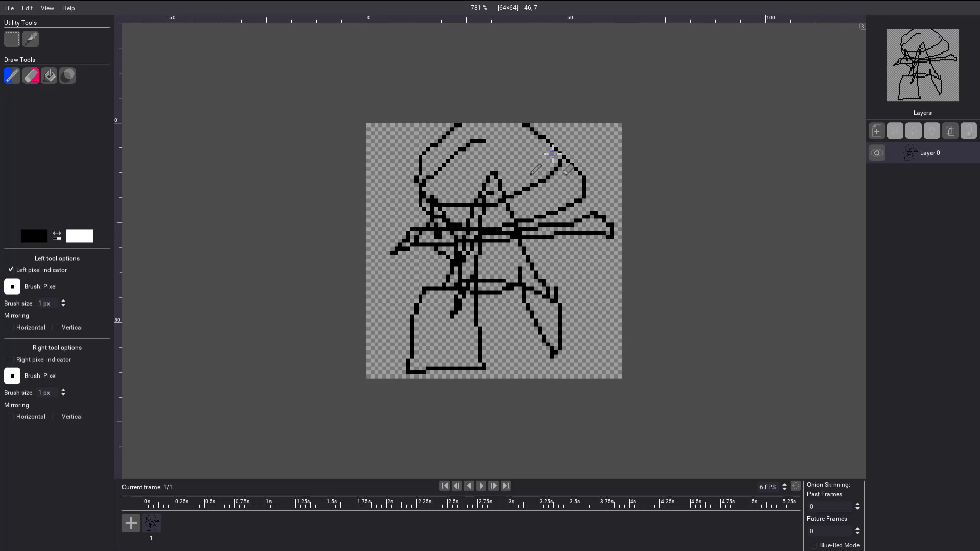
{"action": "mouse_move", "coordinate": [521, 137]}
{"action": "left_mouse_down"}
{"action": "mouse_move", "coordinate": [468, 153]}
{"action": "mouse_move", "coordinate": [424, 177]}
{"action": "mouse_move", "coordinate": [461, 172]}
{"action": "mouse_move", "coordinate": [502, 223]}
{"action": "mouse_move", "coordinate": [432, 292]}
{"action": "mouse_move", "coordinate": [535, 306]}
{"action": "left_mouse_up"}
Step: Open the File > Open dialog, close it without opening anything, and switch to Godot
{"action": "left_click", "coordinate": [10, 8]}
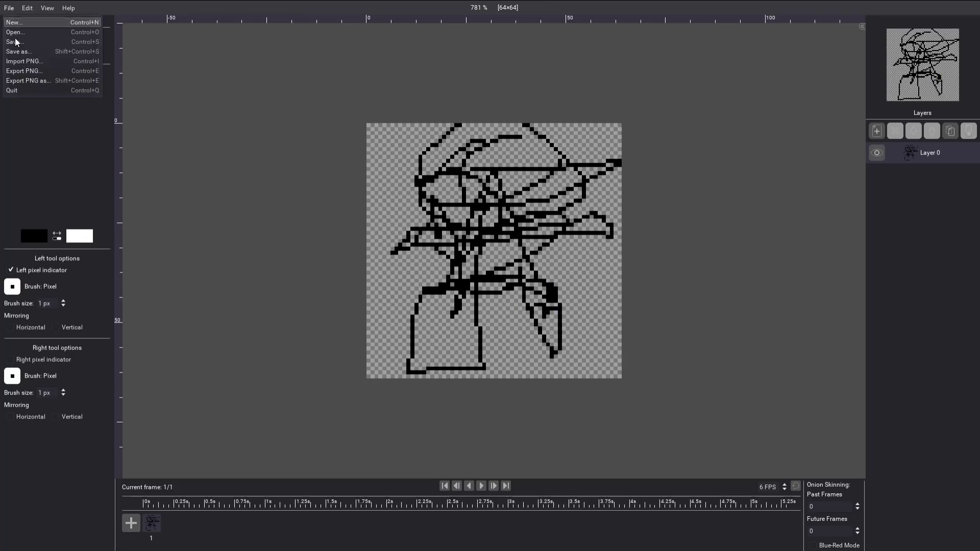
{"action": "left_click", "coordinate": [16, 30]}
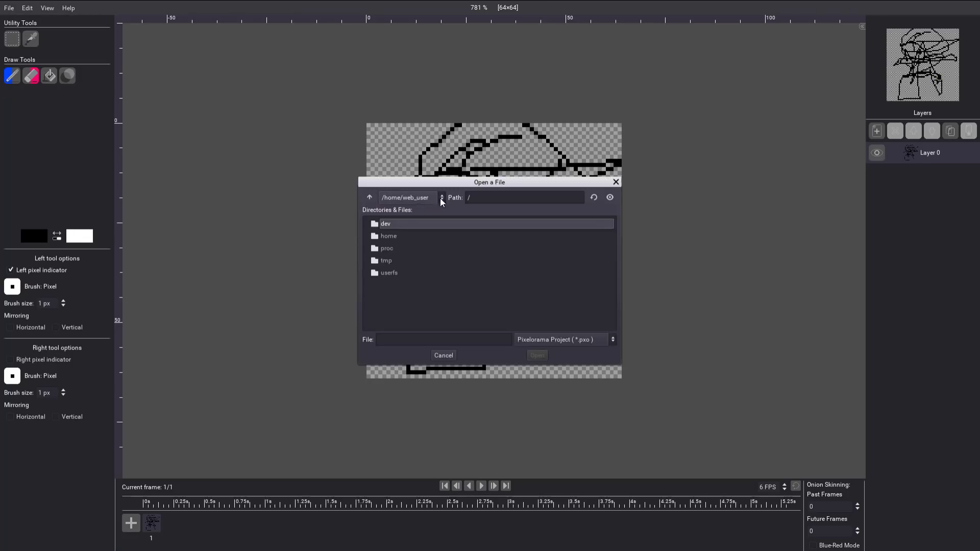
{"action": "left_click", "coordinate": [370, 198]}
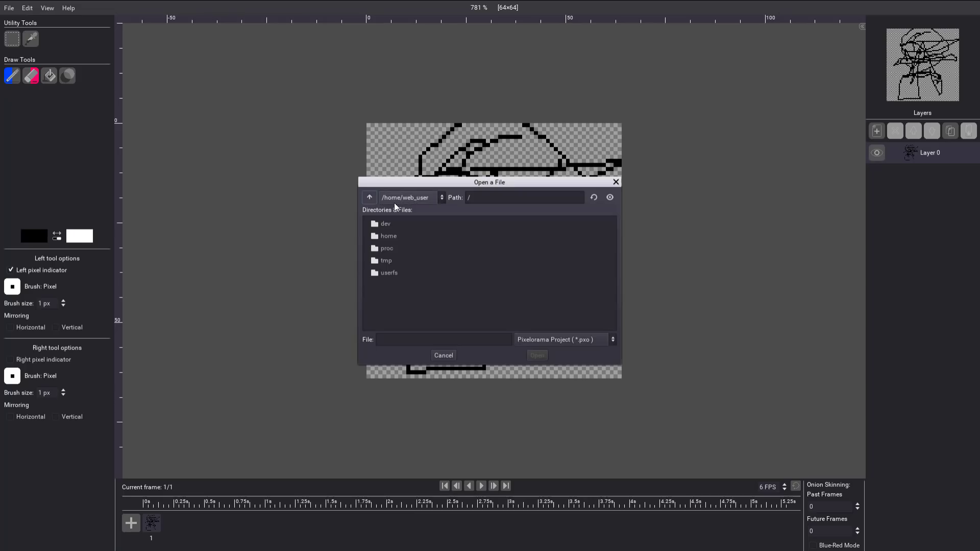
{"action": "left_click", "coordinate": [616, 182]}
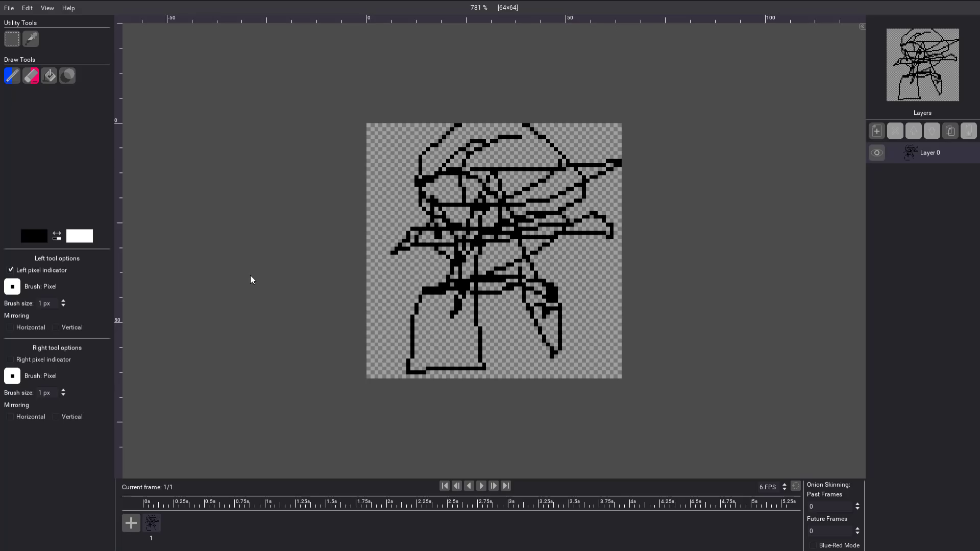
{"action": "key", "text": "alt+Tab"}
{"action": "key", "text": "alt+Tab"}
{"action": "key", "text": "alt+Tab"}
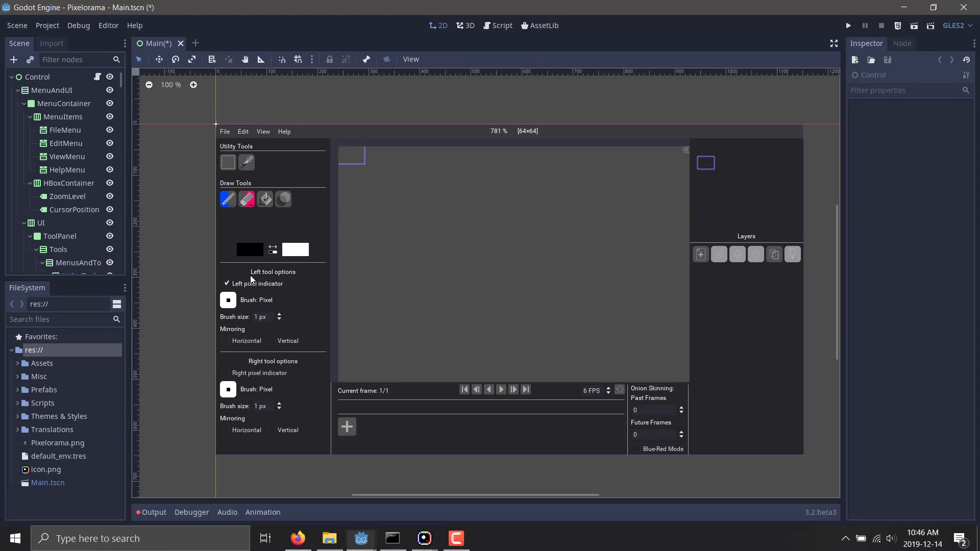
Step: Expand the res://Scripts folder in the FileSystem dock to reveal Guides.gd
{"action": "scroll", "coordinate": [457, 231], "scroll_direction": "up", "scroll_amount": 4}
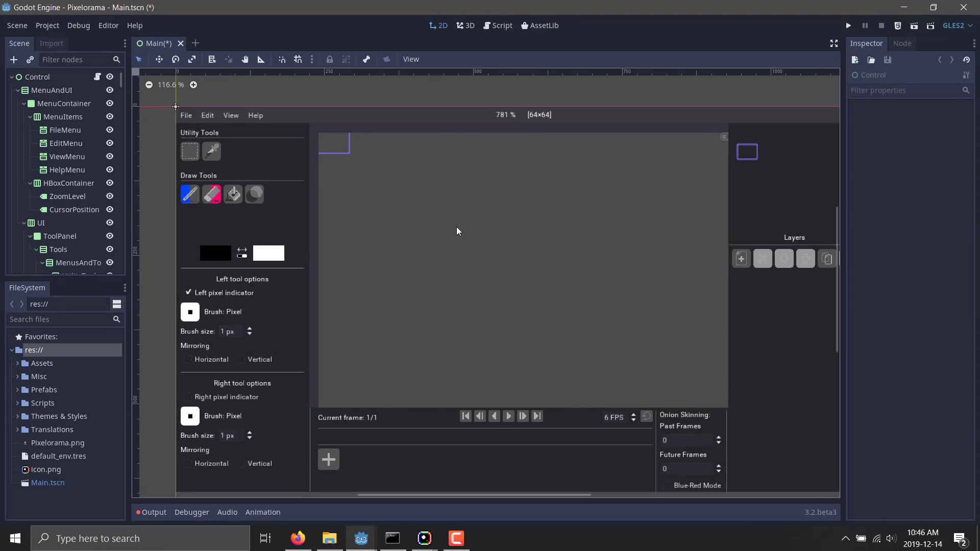
{"action": "scroll", "coordinate": [457, 231], "scroll_direction": "down", "scroll_amount": 5}
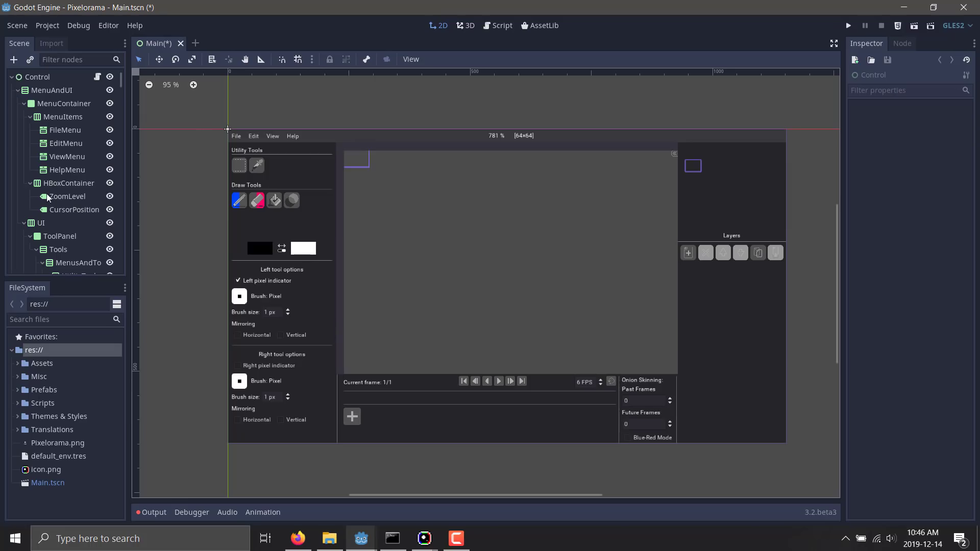
{"action": "scroll", "coordinate": [46, 199], "scroll_direction": "down", "scroll_amount": 2}
{"action": "scroll", "coordinate": [47, 200], "scroll_direction": "down", "scroll_amount": 5}
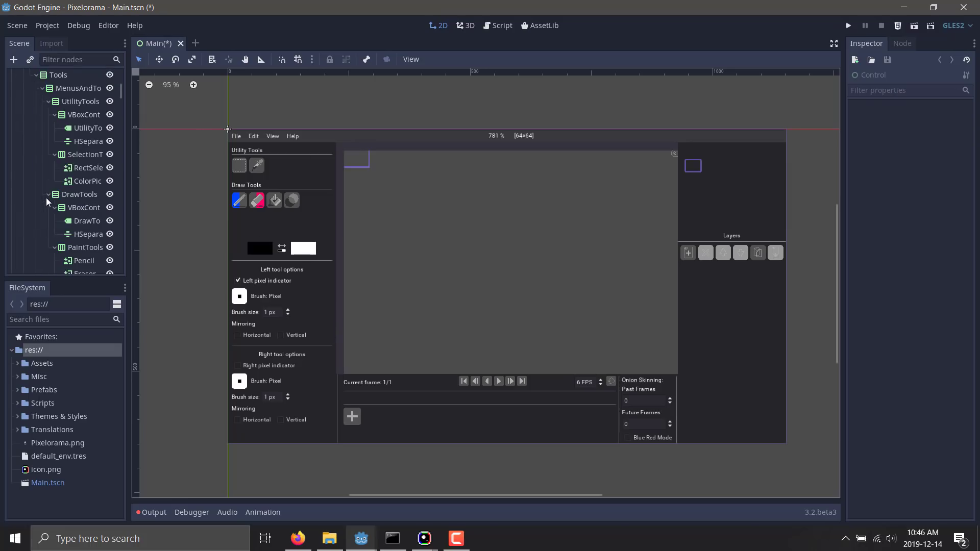
{"action": "left_click", "coordinate": [19, 405]}
{"action": "scroll", "coordinate": [52, 392], "scroll_direction": "down", "scroll_amount": 3}
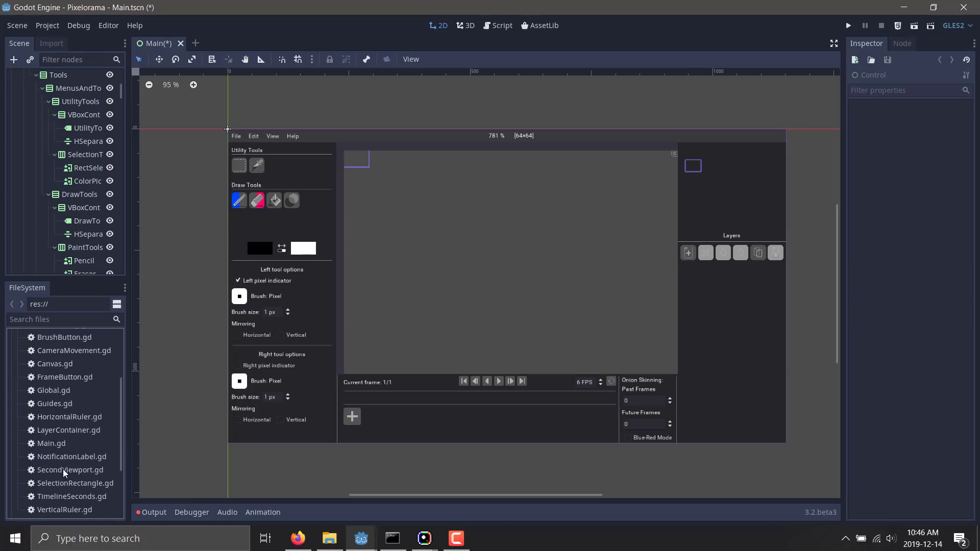
{"action": "scroll", "coordinate": [64, 473], "scroll_direction": "down", "scroll_amount": 3}
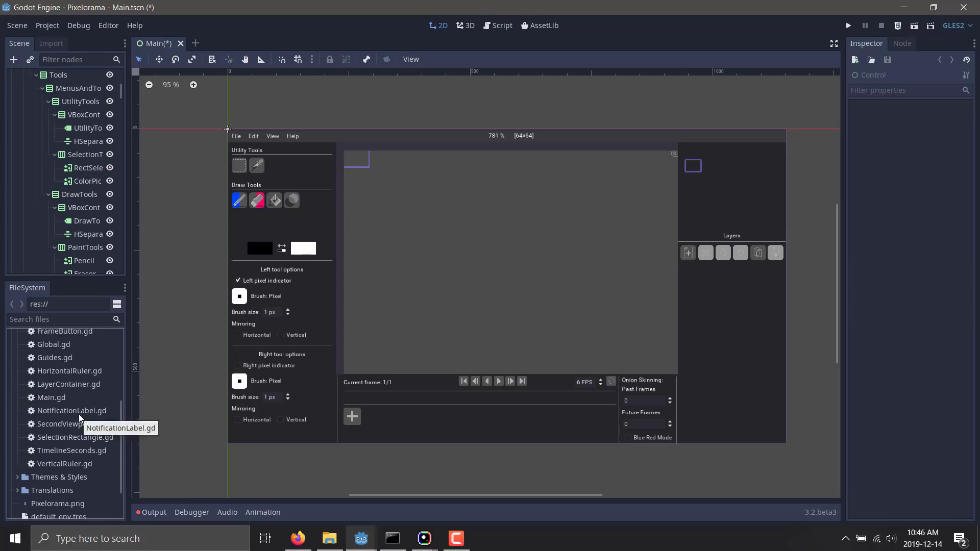
{"action": "scroll", "coordinate": [79, 416], "scroll_direction": "up", "scroll_amount": 2}
Step: Open Guides.gd in the script editor, scroll through it, then open the Project menu
{"action": "double_click", "coordinate": [66, 383]}
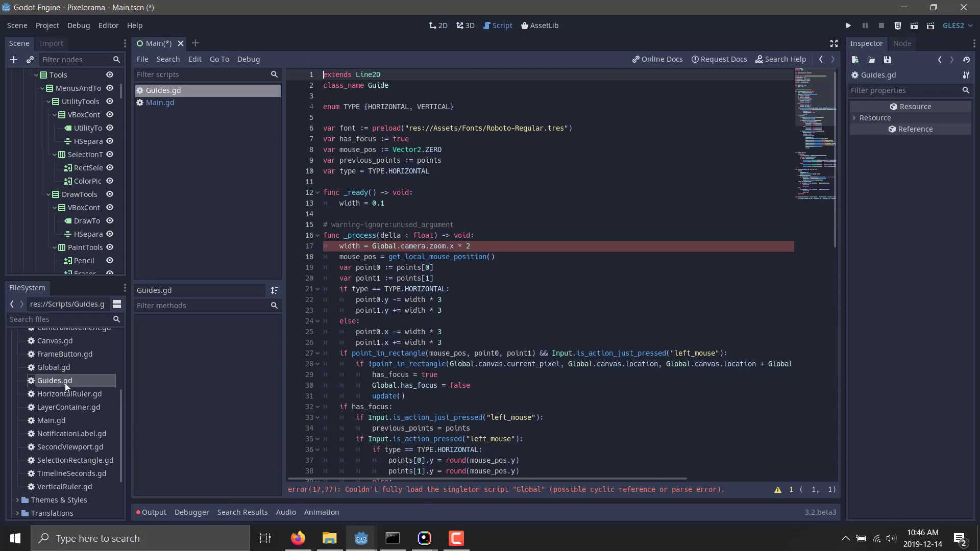
{"action": "scroll", "coordinate": [510, 271], "scroll_direction": "down", "scroll_amount": 15}
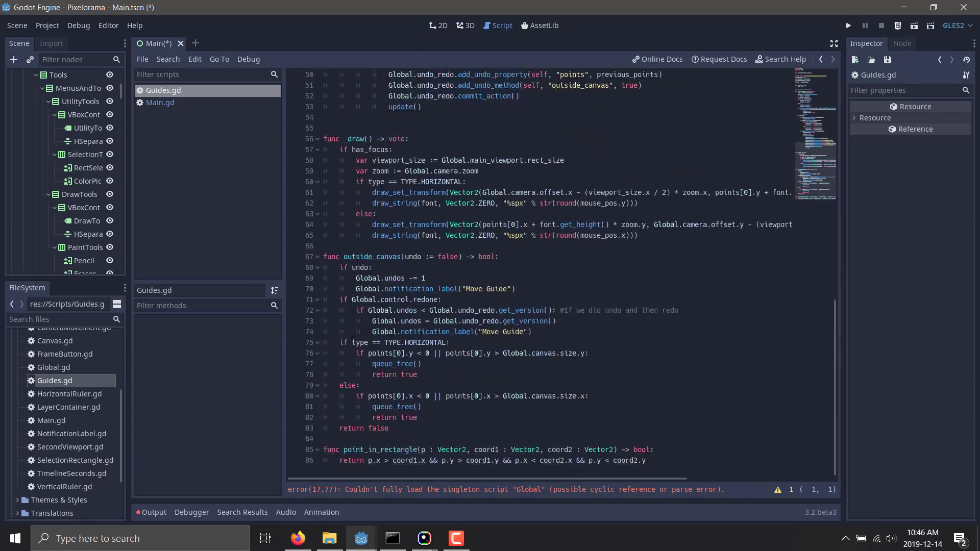
{"action": "scroll", "coordinate": [352, 339], "scroll_direction": "up", "scroll_amount": 15}
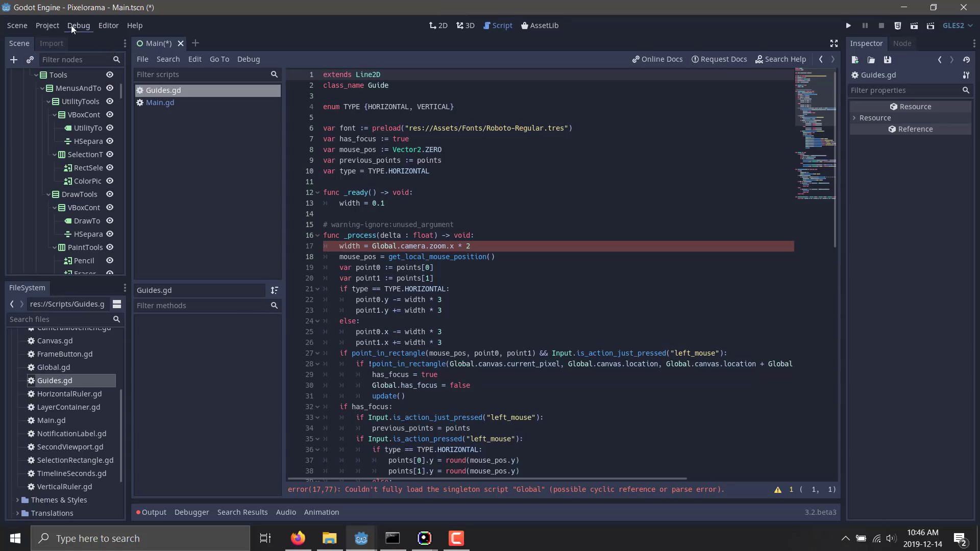
{"action": "left_click", "coordinate": [56, 28]}
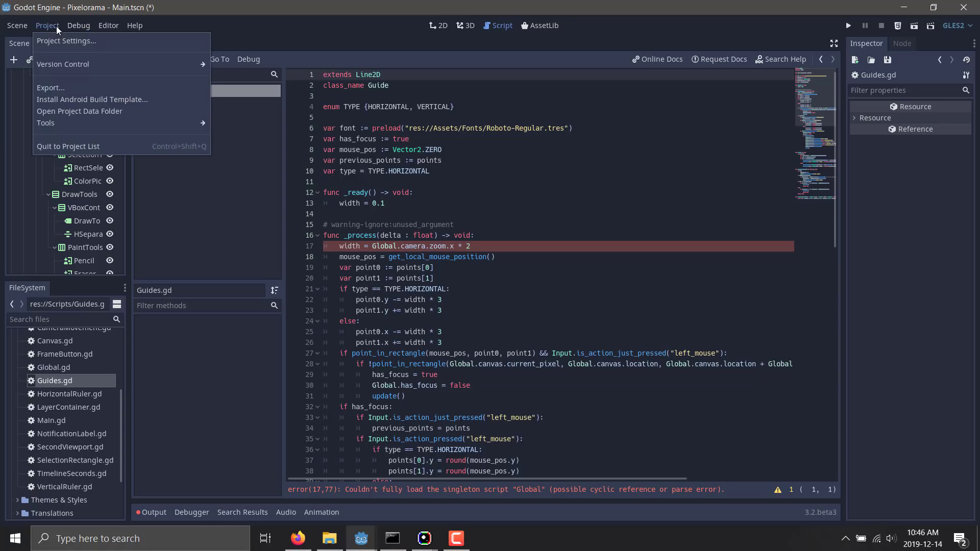
{"action": "left_click", "coordinate": [65, 87]}
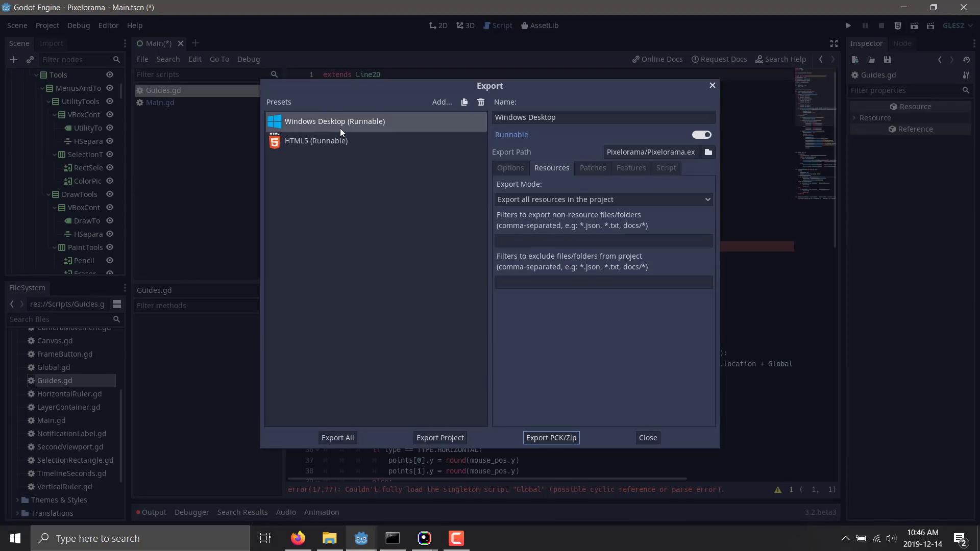
{"action": "left_click", "coordinate": [442, 102]}
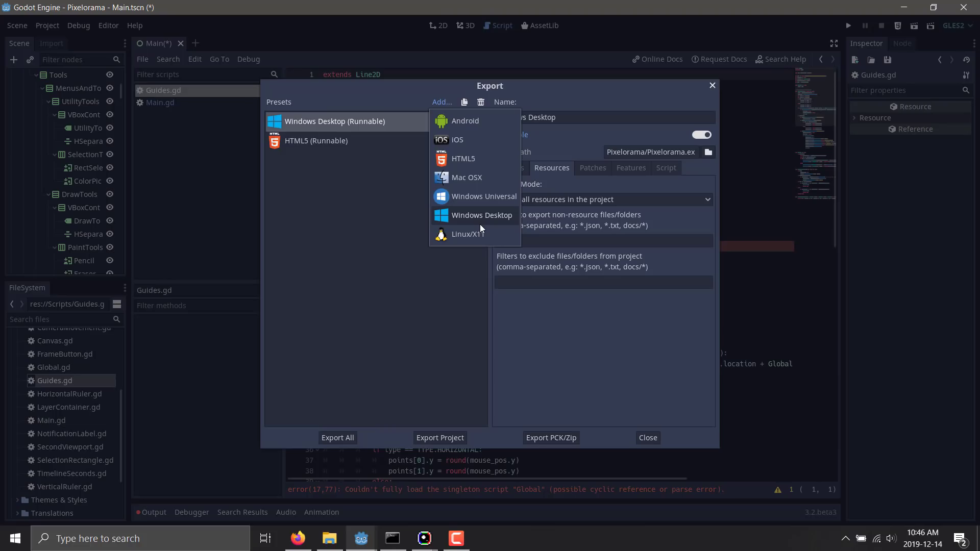
{"action": "left_click", "coordinate": [644, 93]}
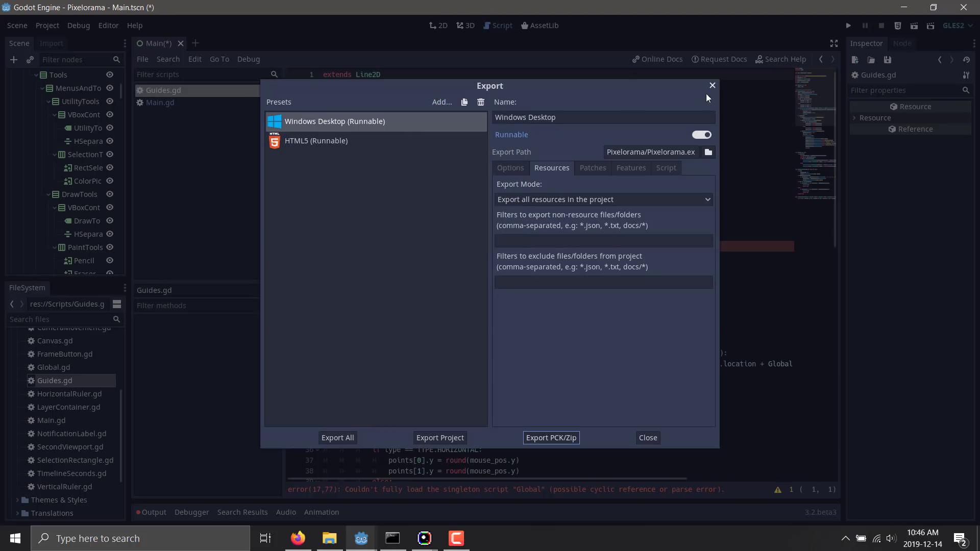
{"action": "left_click", "coordinate": [713, 86]}
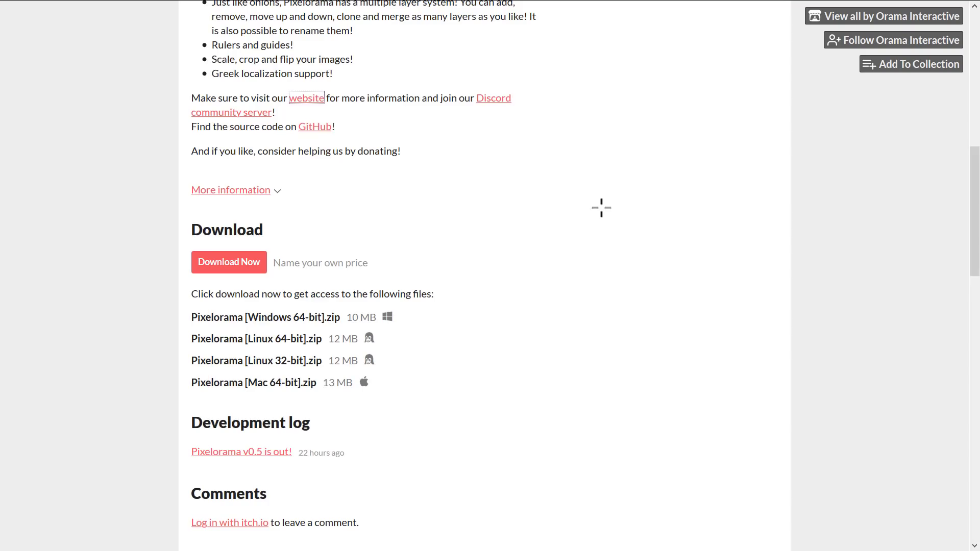
Step: Scroll the Pixelorama itch.io page past the feature list to the Download section
{"action": "scroll", "coordinate": [592, 235], "scroll_direction": "up", "scroll_amount": 10}
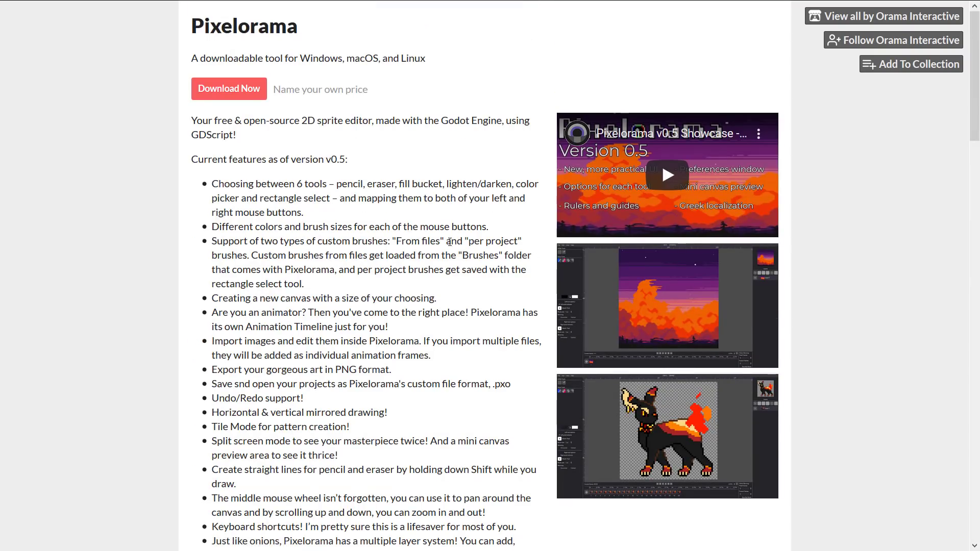
{"action": "scroll", "coordinate": [451, 245], "scroll_direction": "down", "scroll_amount": 1}
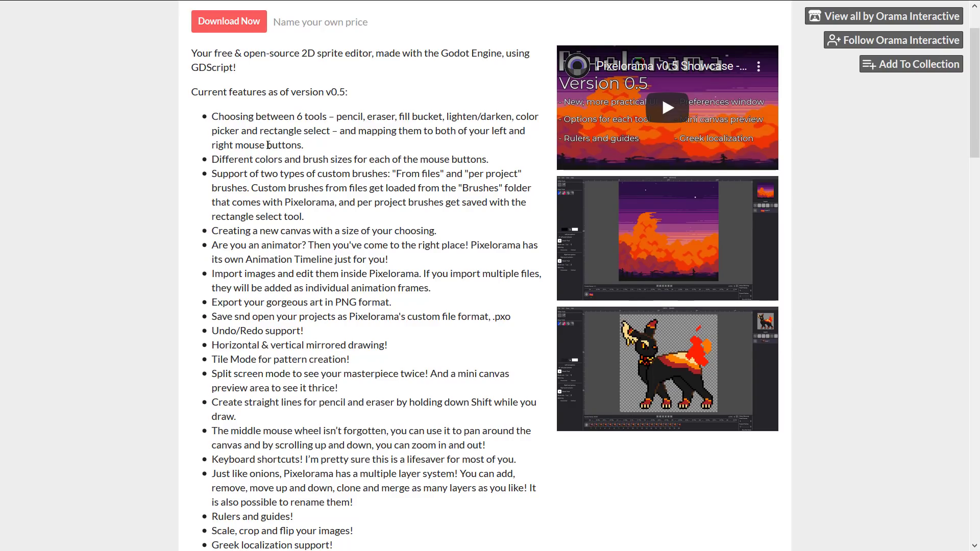
{"action": "scroll", "coordinate": [268, 145], "scroll_direction": "down", "scroll_amount": 1}
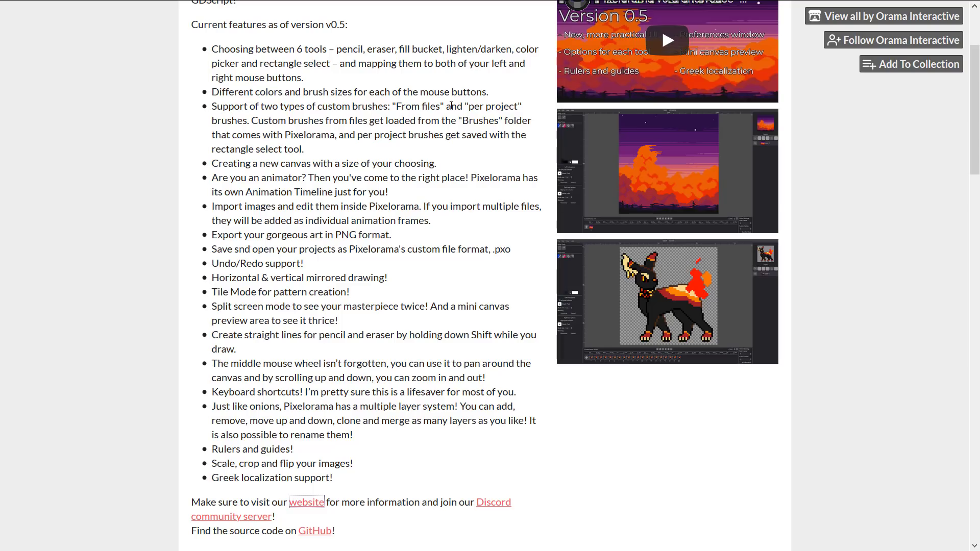
{"action": "scroll", "coordinate": [273, 132], "scroll_direction": "down", "scroll_amount": 2}
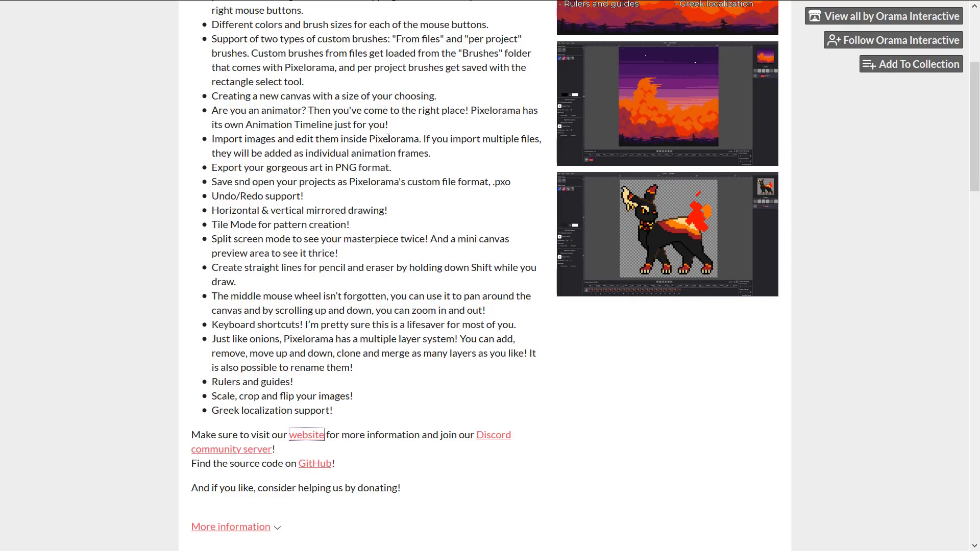
{"action": "scroll", "coordinate": [388, 138], "scroll_direction": "down", "scroll_amount": 1}
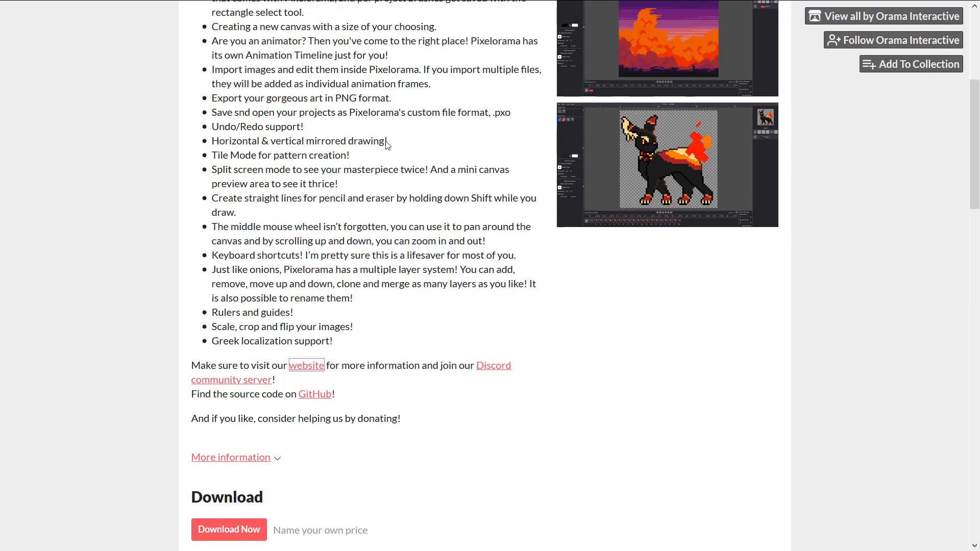
{"action": "scroll", "coordinate": [245, 78], "scroll_direction": "down", "scroll_amount": 1}
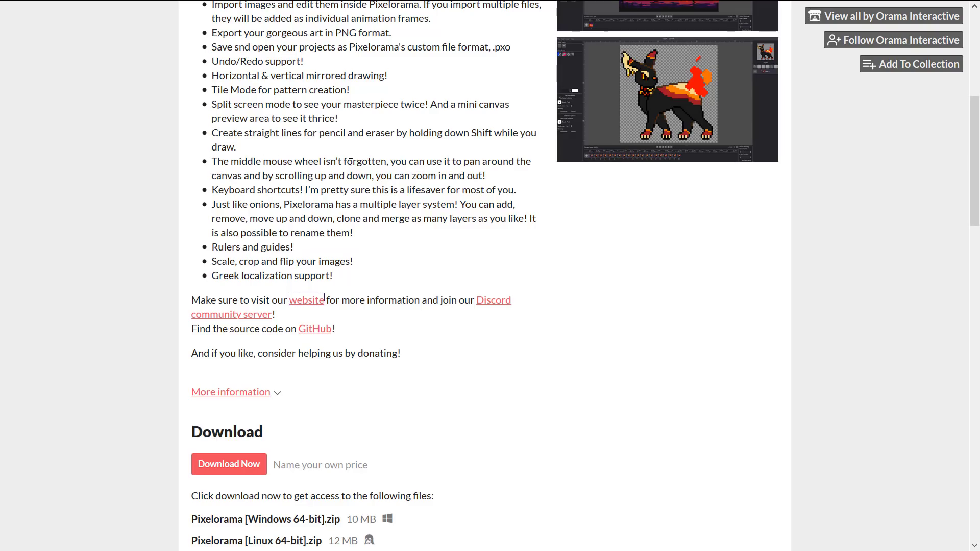
{"action": "scroll", "coordinate": [467, 205], "scroll_direction": "down", "scroll_amount": 1}
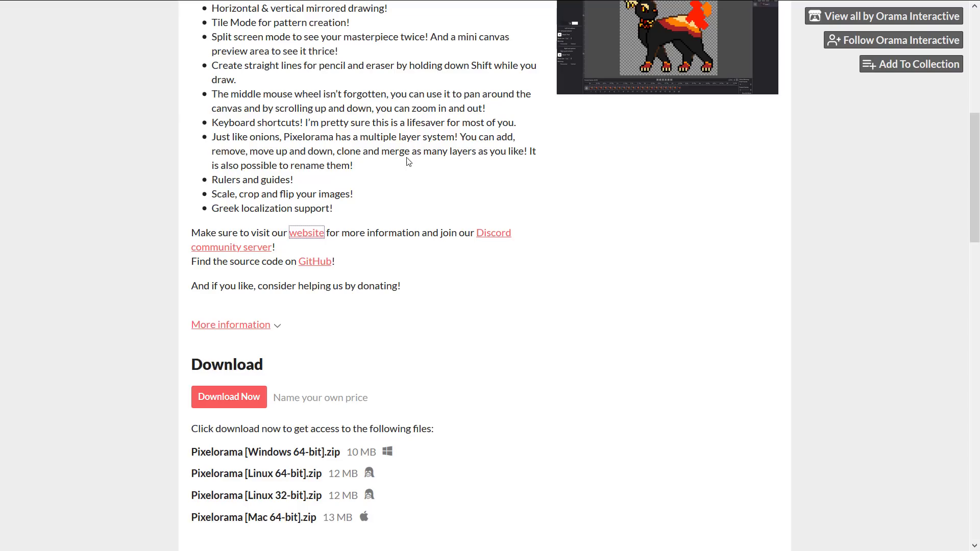
{"action": "scroll", "coordinate": [407, 158], "scroll_direction": "down", "scroll_amount": 3}
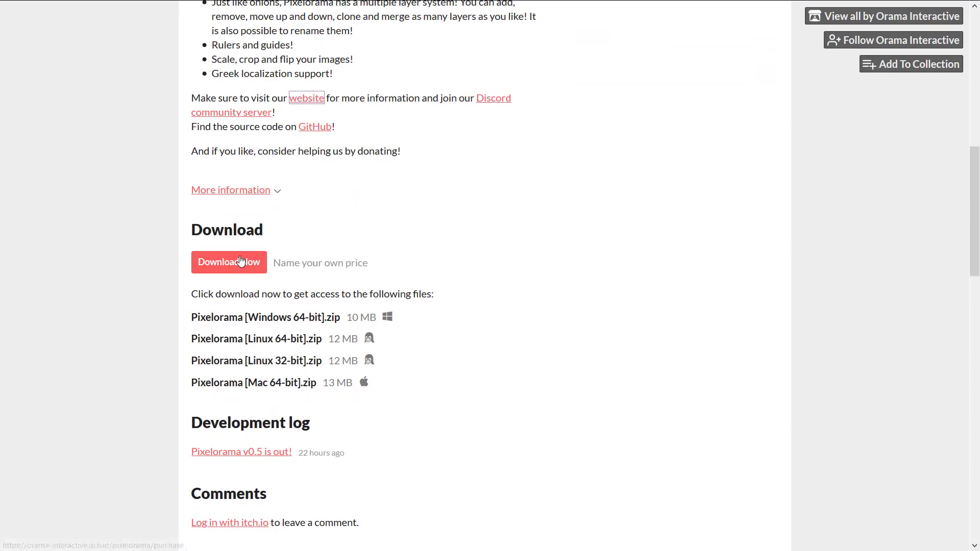
Step: Choose Download Now, then 'No thanks, just take me to the downloads' to skip payment
{"action": "left_click", "coordinate": [221, 268]}
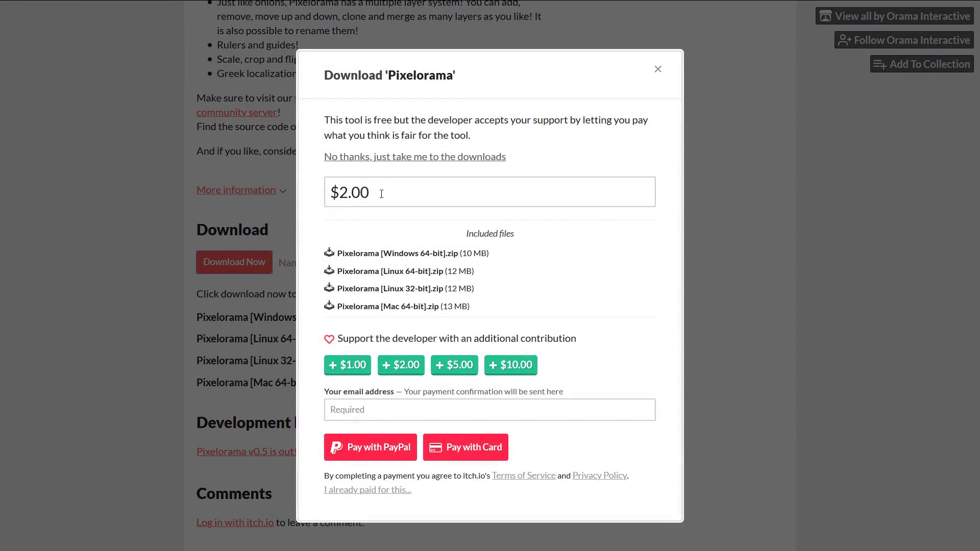
{"action": "left_click", "coordinate": [376, 158]}
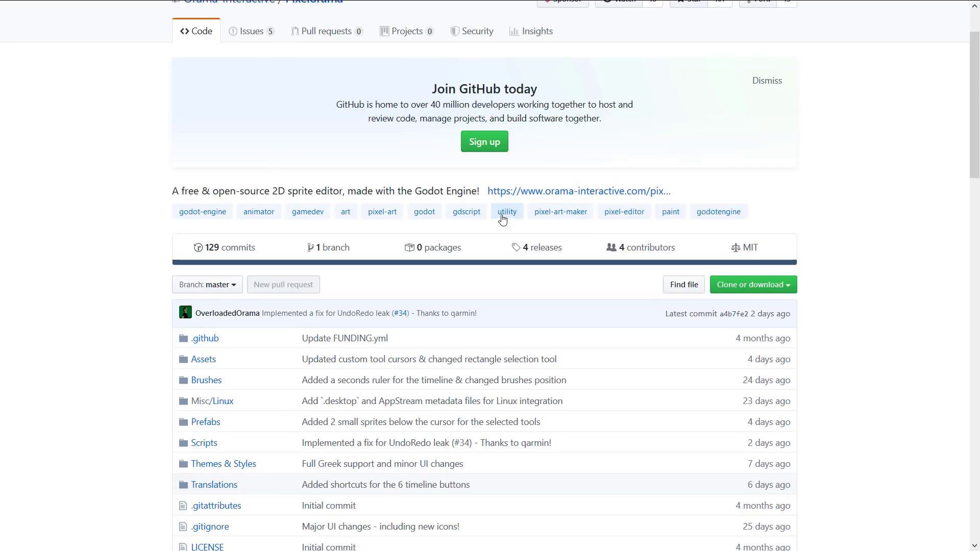
Step: Zoom in on the Pixelorama repository page and scroll through its file list down to the README screenshot
{"action": "scroll", "coordinate": [509, 223], "scroll_direction": "up", "scroll_amount": 2}
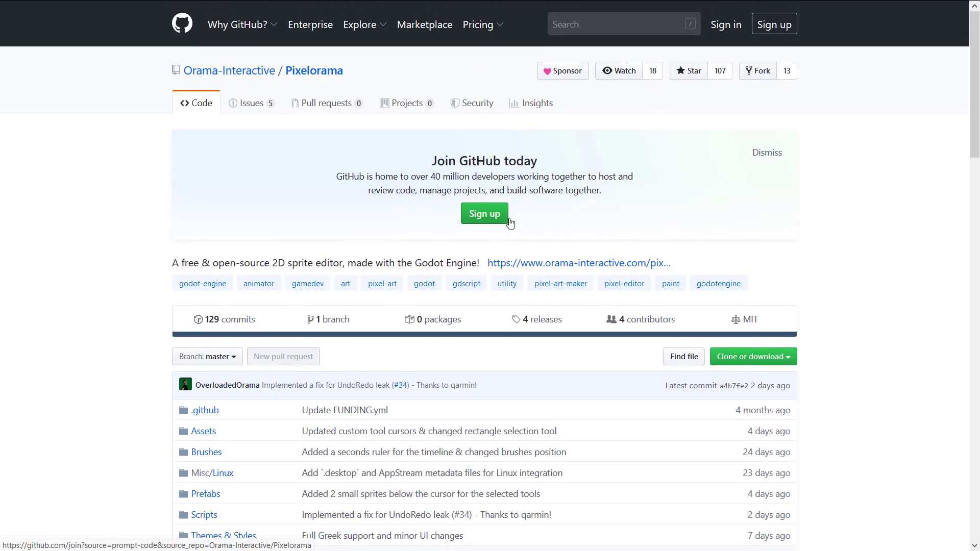
{"action": "key", "text": "ctrl+plus"}
{"action": "key", "text": "ctrl+plus"}
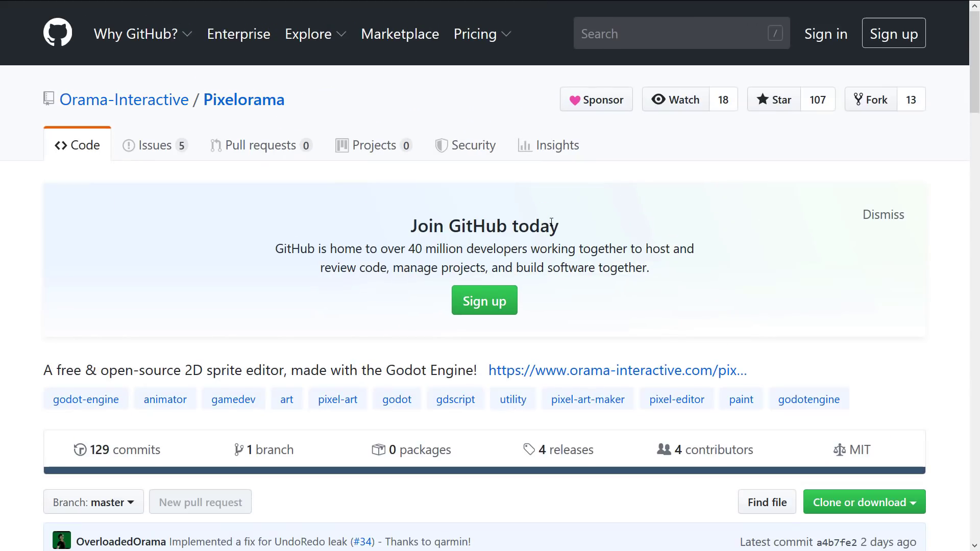
{"action": "scroll", "coordinate": [449, 255], "scroll_direction": "down", "scroll_amount": 2}
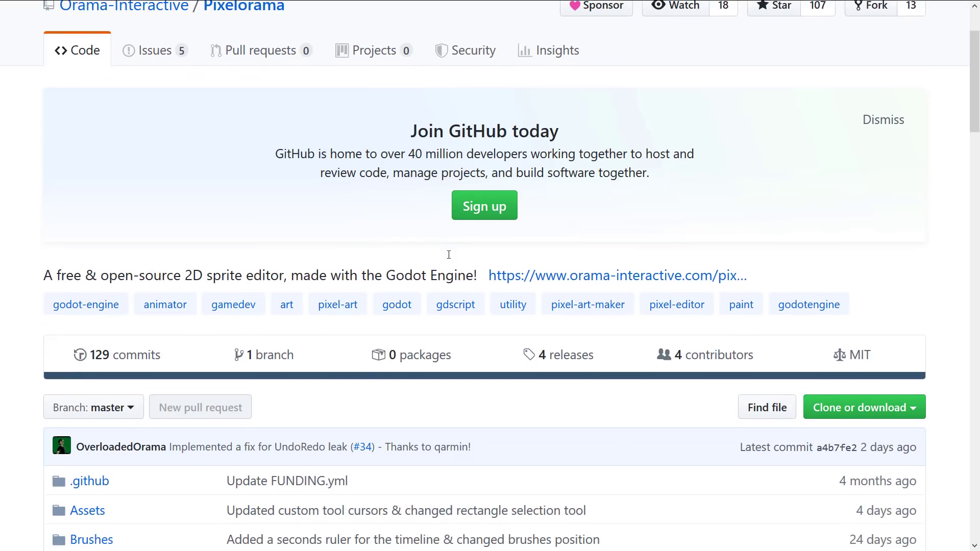
{"action": "scroll", "coordinate": [689, 291], "scroll_direction": "down", "scroll_amount": 2}
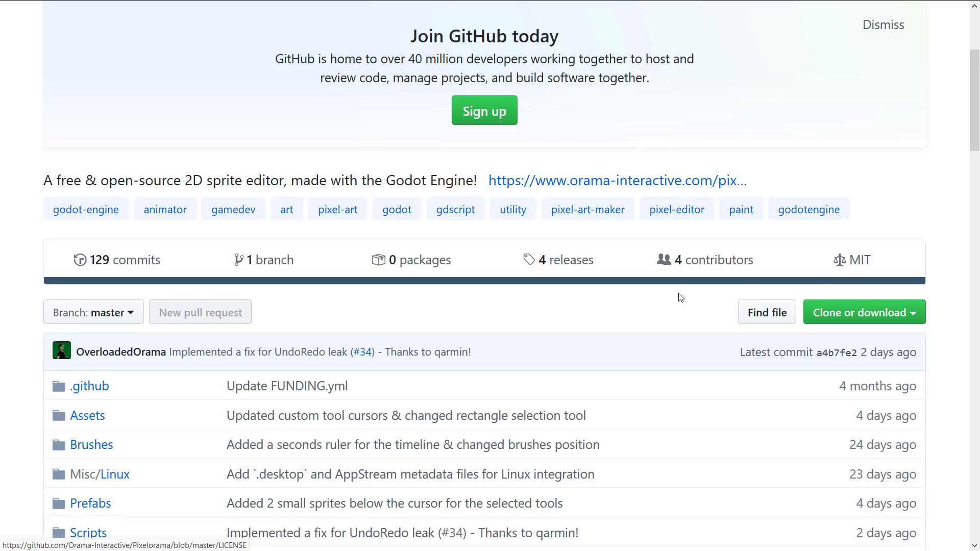
{"action": "scroll", "coordinate": [580, 314], "scroll_direction": "down", "scroll_amount": 2}
{"action": "scroll", "coordinate": [580, 314], "scroll_direction": "down", "scroll_amount": 4}
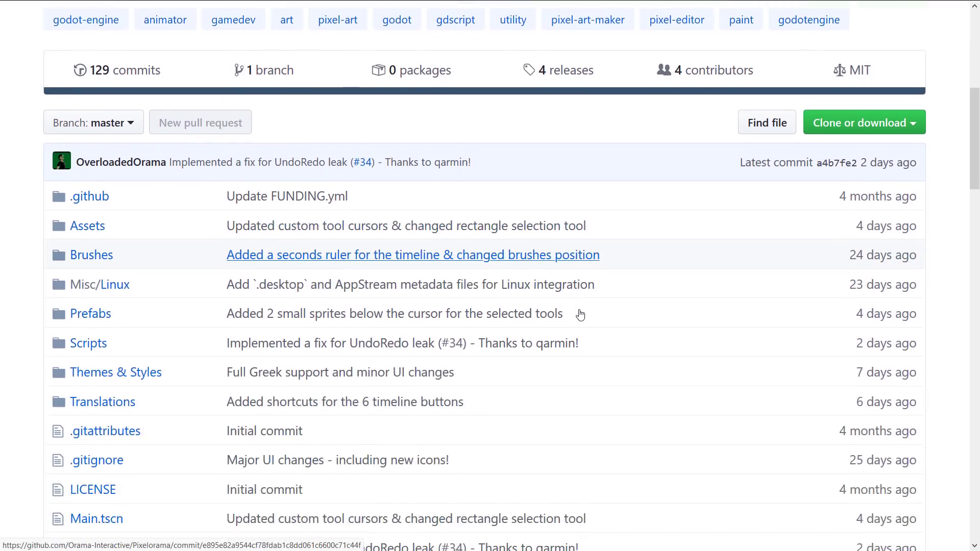
{"action": "scroll", "coordinate": [322, 238], "scroll_direction": "down", "scroll_amount": 2}
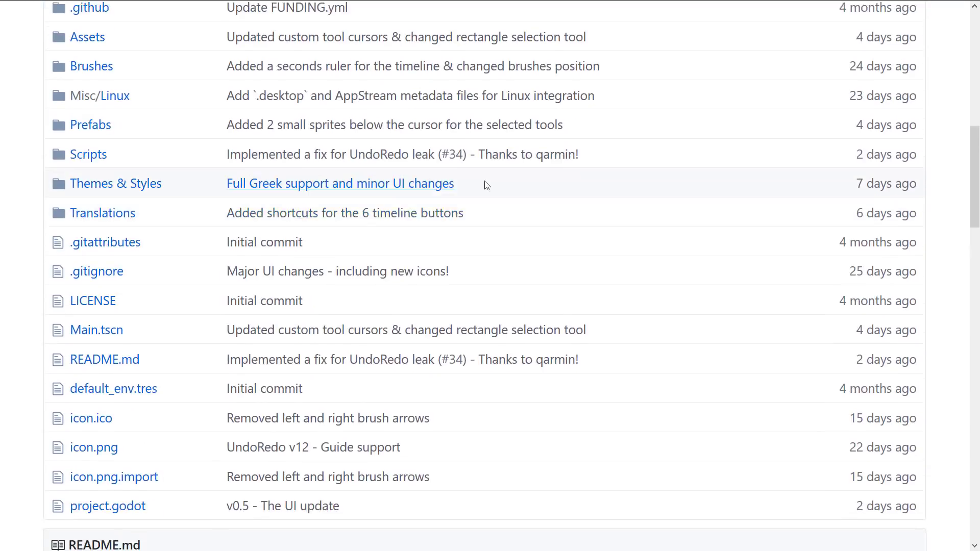
{"action": "scroll", "coordinate": [485, 184], "scroll_direction": "up", "scroll_amount": 4}
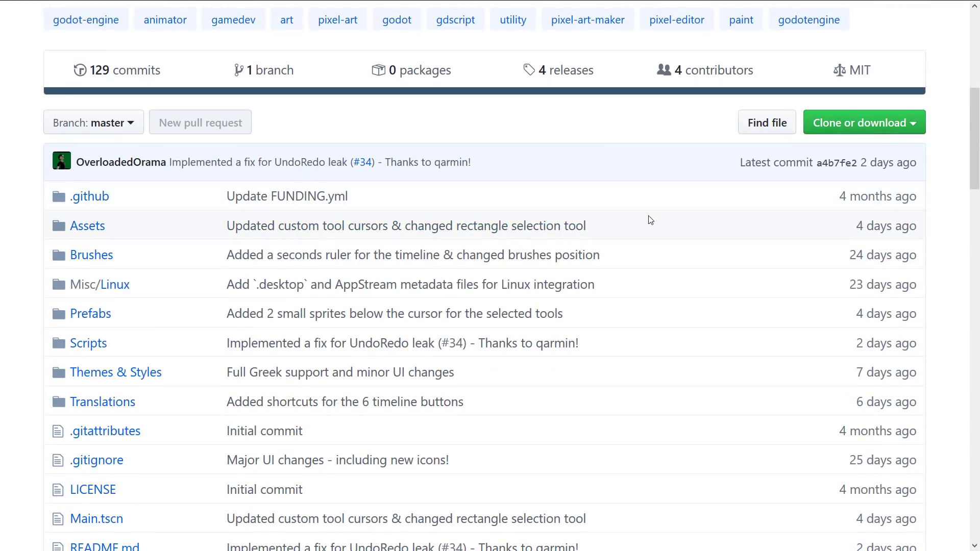
{"action": "scroll", "coordinate": [650, 220], "scroll_direction": "down", "scroll_amount": 12}
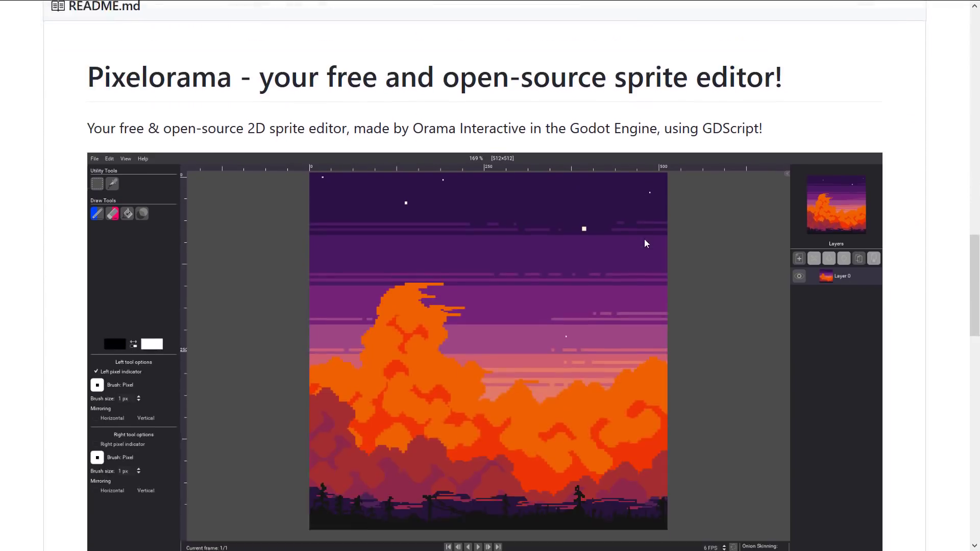
{"action": "scroll", "coordinate": [644, 244], "scroll_direction": "down", "scroll_amount": 15}
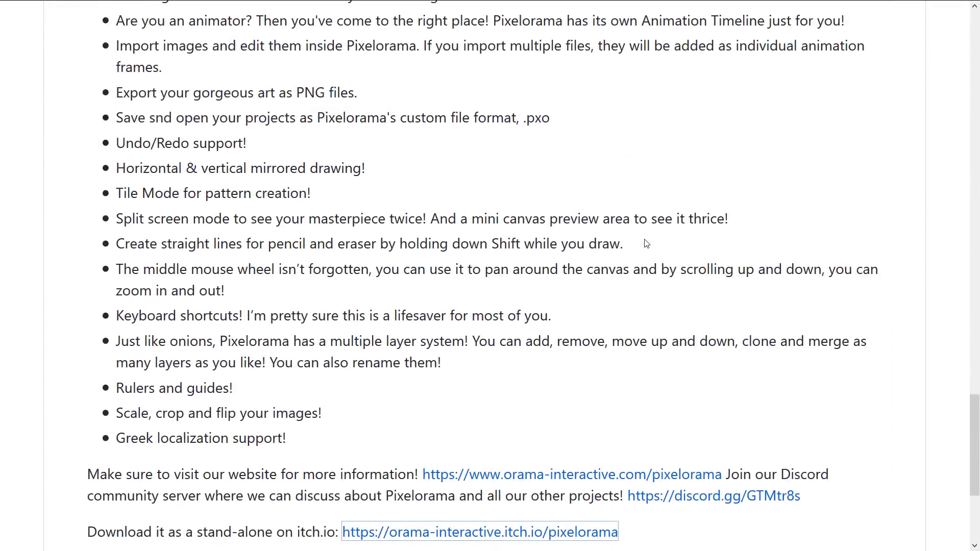
{"action": "scroll", "coordinate": [645, 244], "scroll_direction": "down", "scroll_amount": 5}
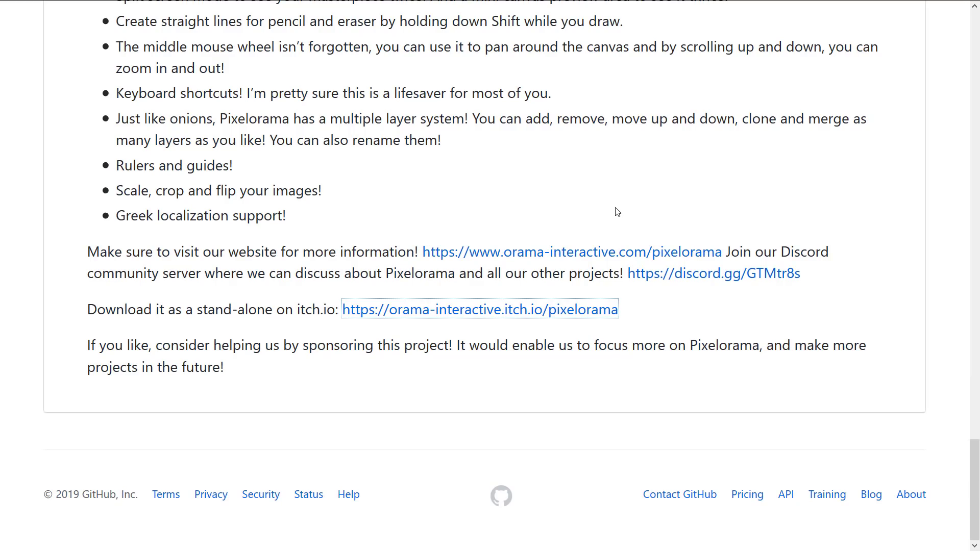
{"action": "scroll", "coordinate": [567, 216], "scroll_direction": "up", "scroll_amount": 20}
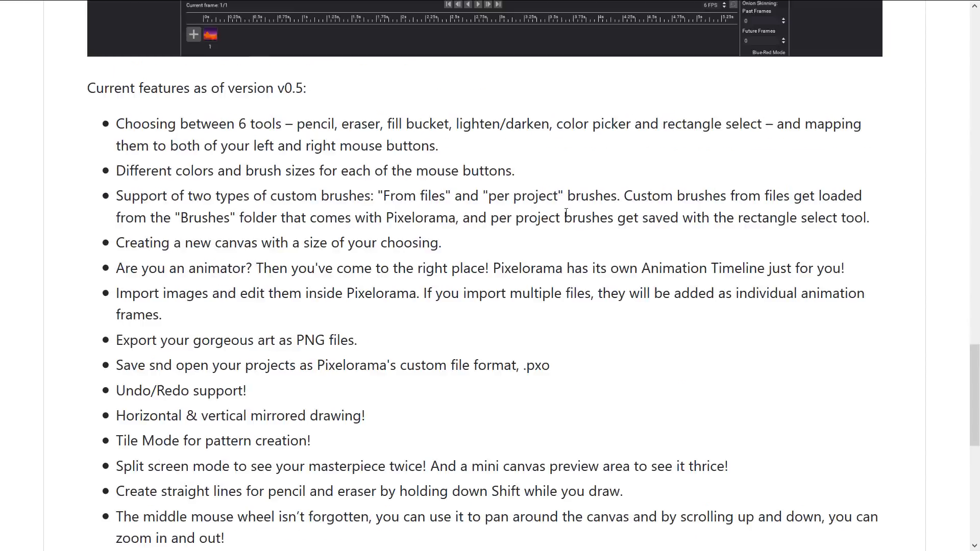
{"action": "scroll", "coordinate": [567, 217], "scroll_direction": "up", "scroll_amount": 15}
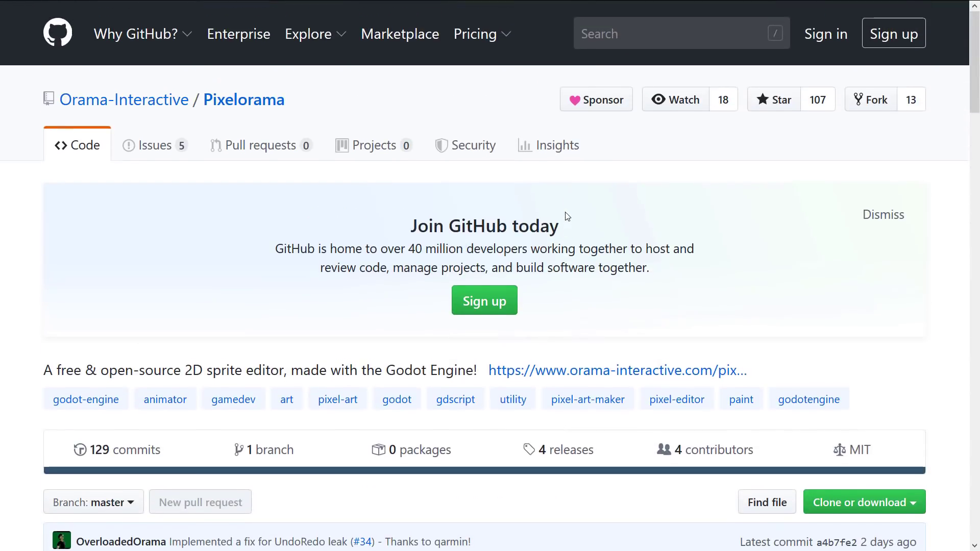